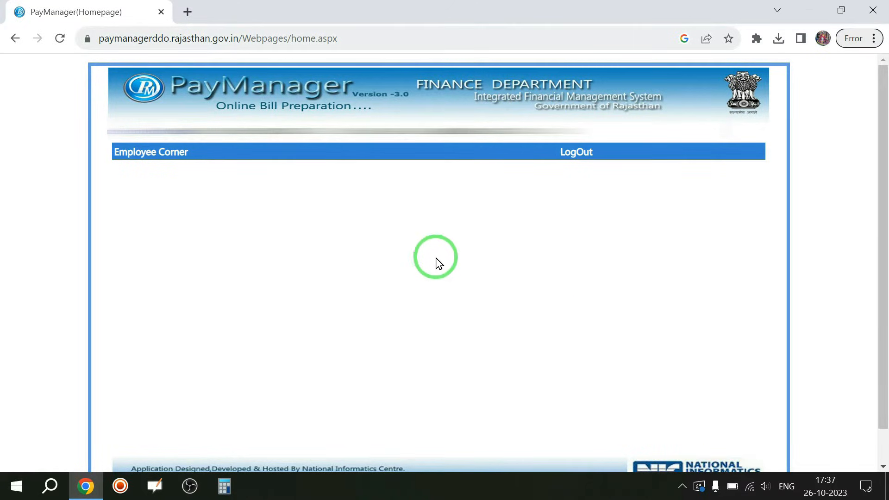
# Expand Employee Corner to show the TA Medical Bills submenu.
pyautogui.moveTo(133, 147)
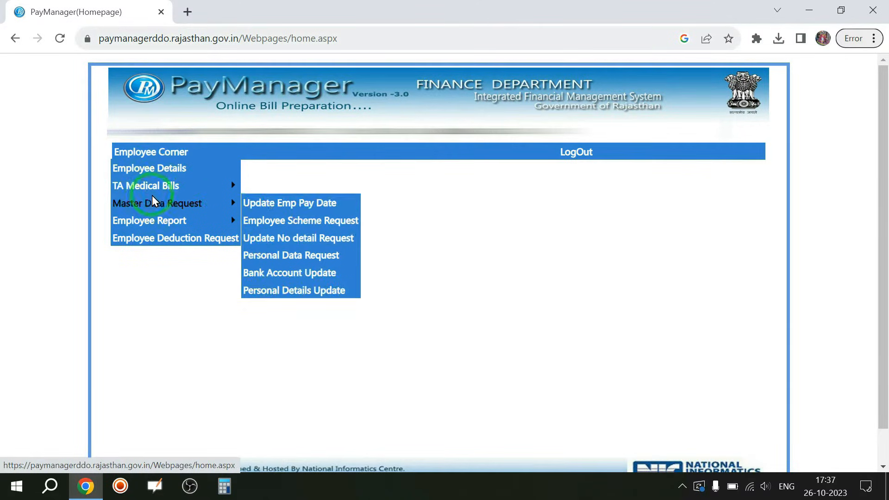
pyautogui.moveTo(122, 189)
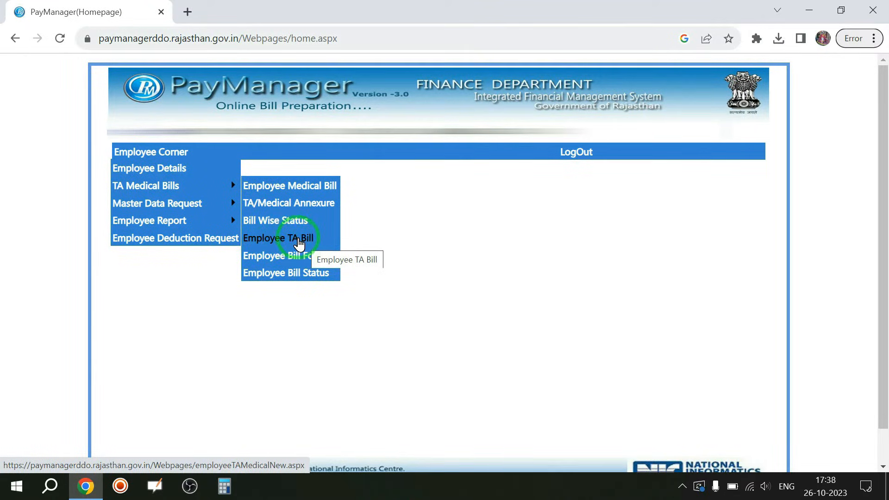
# Go to the Employee TA Bill page and check the list of existing bills.
pyautogui.click(298, 242)
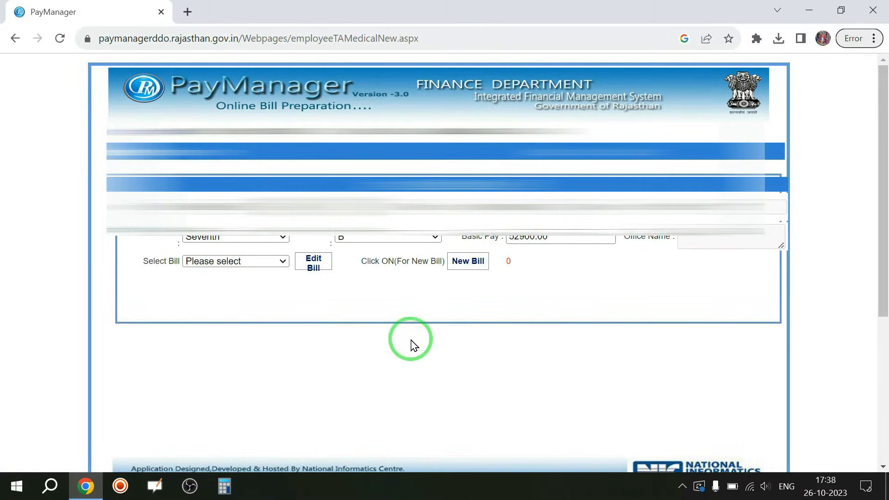
pyautogui.click(258, 266)
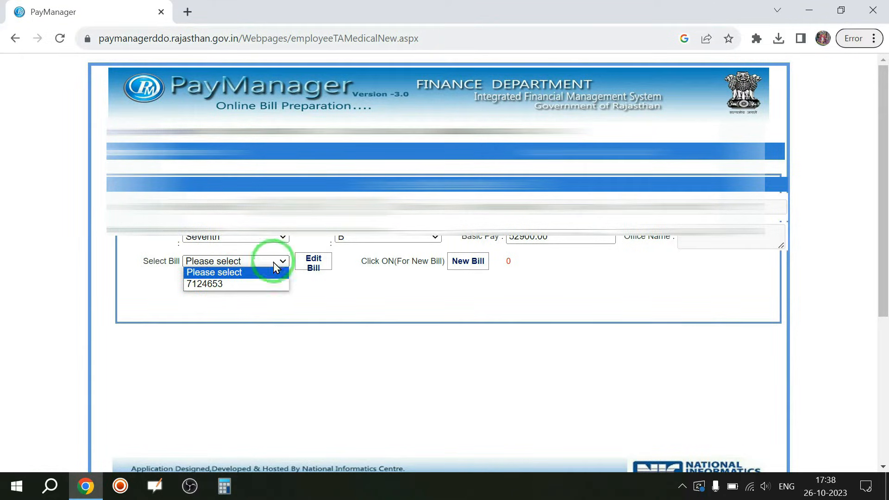
pyautogui.click(365, 292)
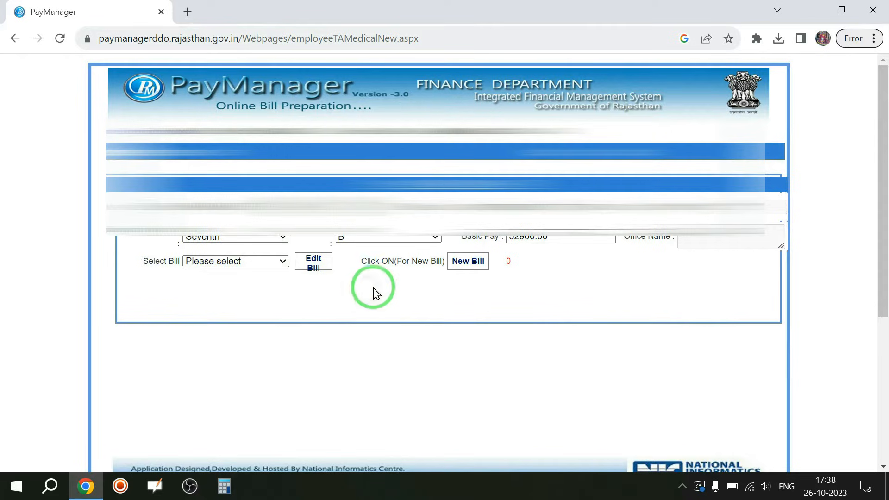
pyautogui.click(469, 263)
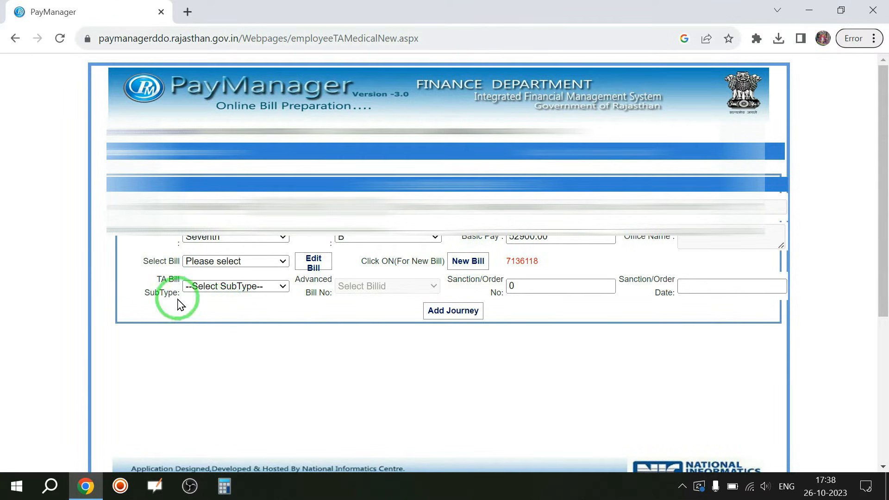
pyautogui.click(269, 287)
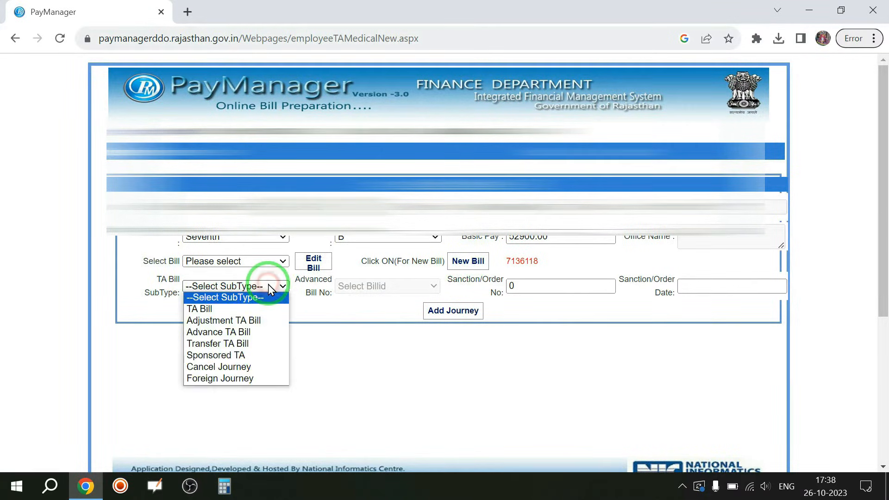
pyautogui.click(206, 313)
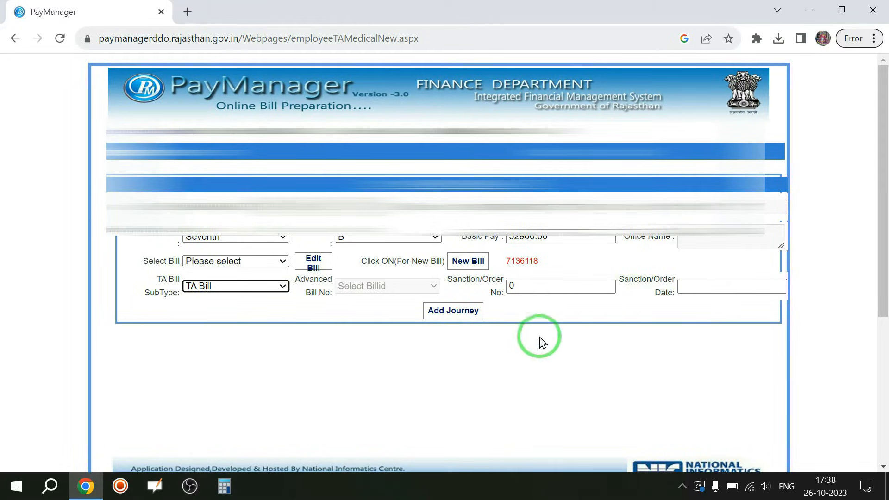
pyautogui.click(460, 311)
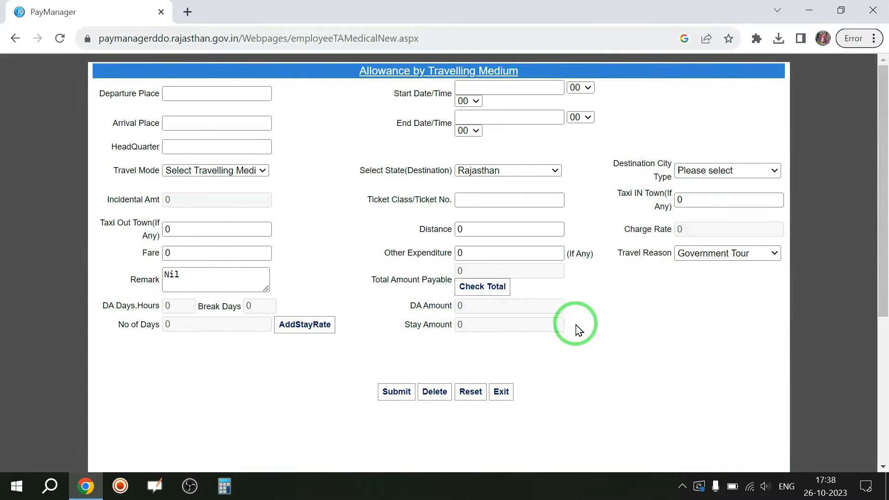
# Enter departure place A with start 10/10/2023 at hour 06.
pyautogui.click(184, 93)
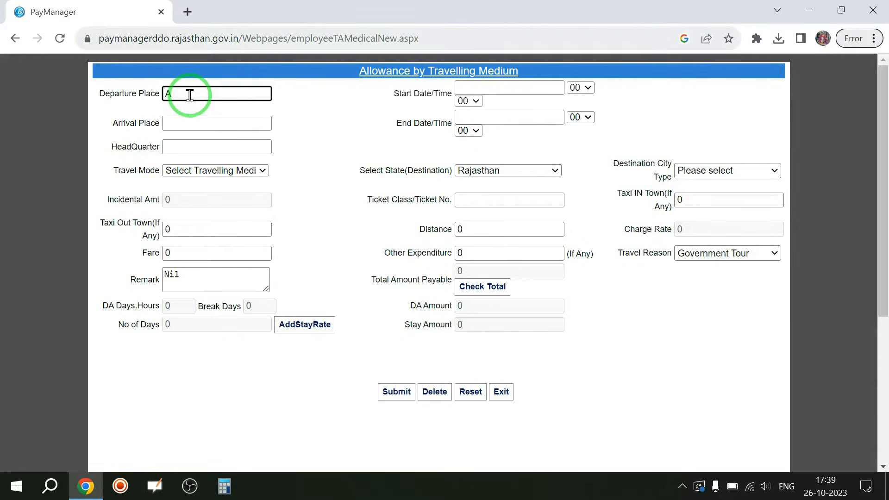
pyautogui.click(533, 86)
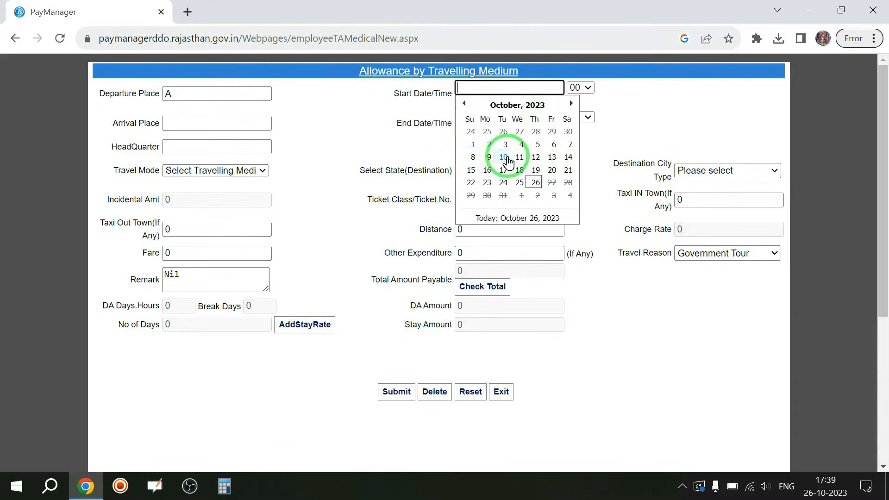
pyautogui.click(508, 160)
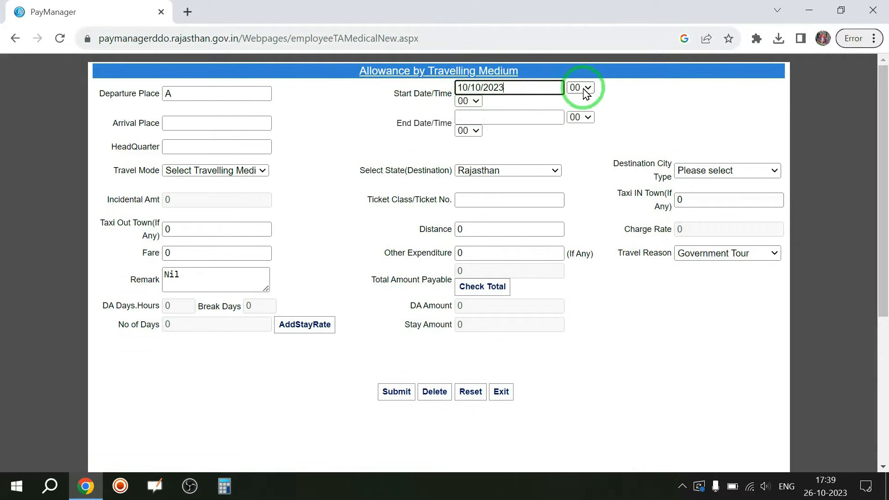
pyautogui.click(590, 91)
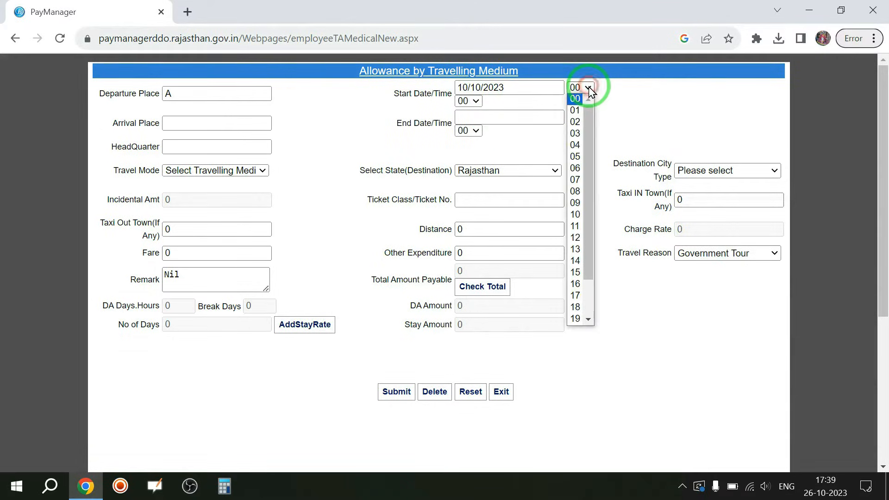
pyautogui.click(575, 169)
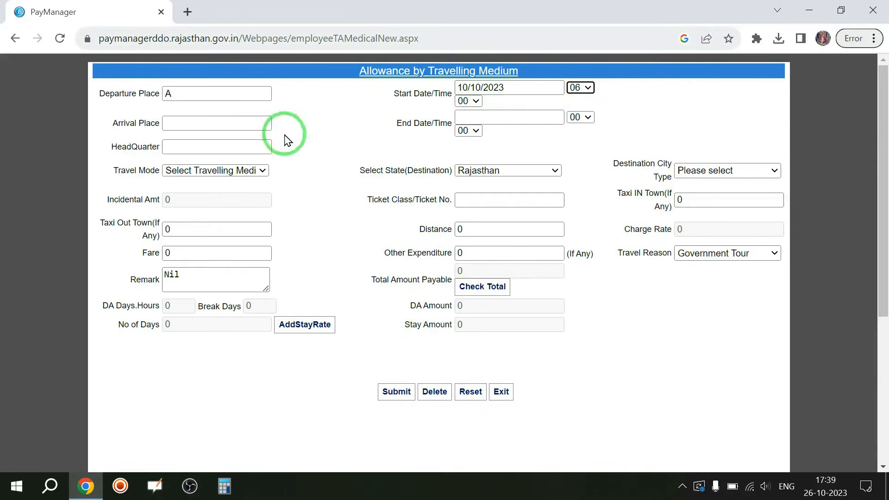
# Enter arrival place B with end 10/10/2023 at hour 07.
pyautogui.click(184, 122)
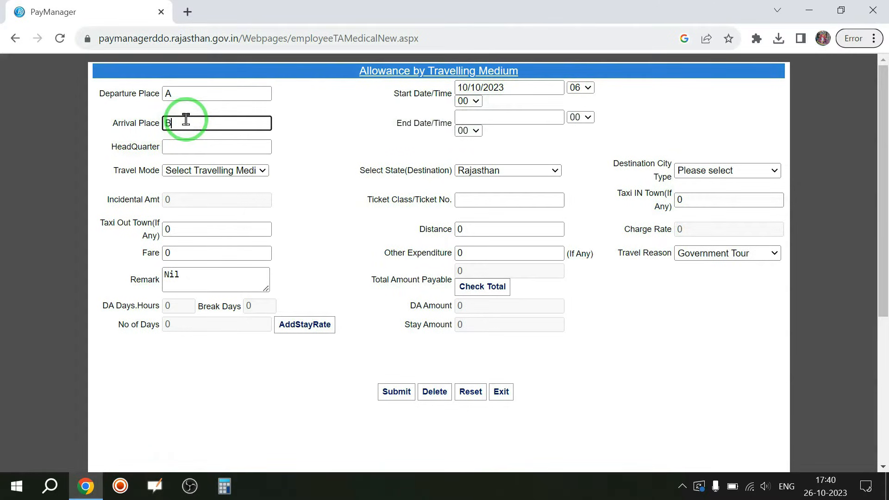
pyautogui.click(490, 117)
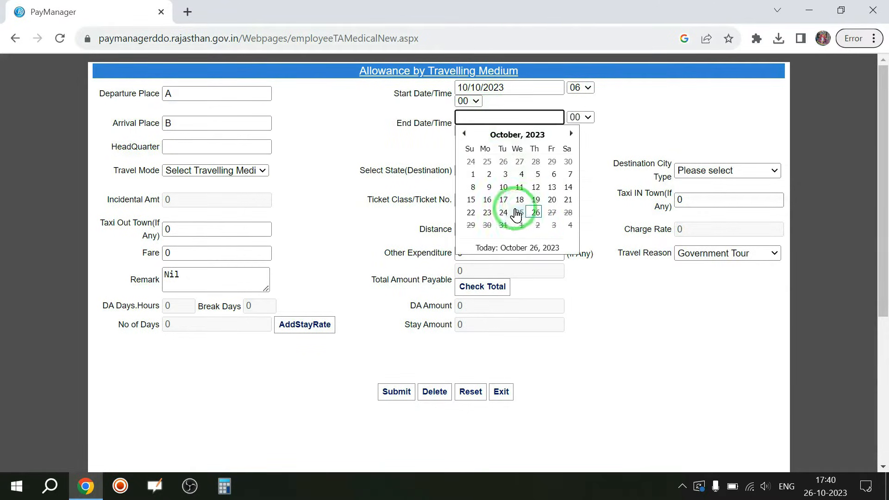
pyautogui.click(504, 187)
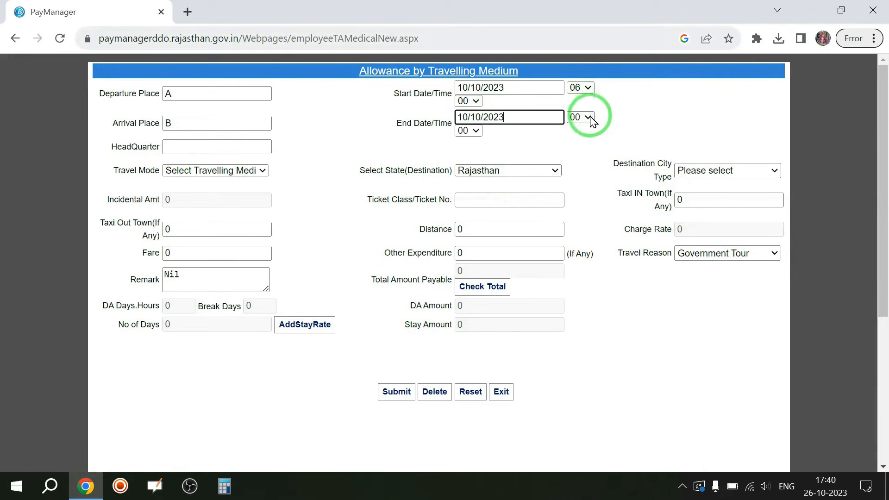
pyautogui.click(589, 117)
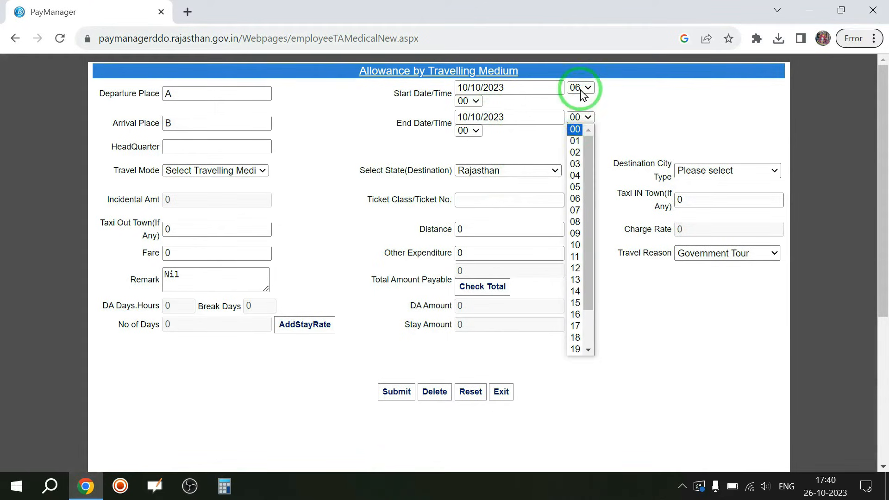
pyautogui.click(576, 210)
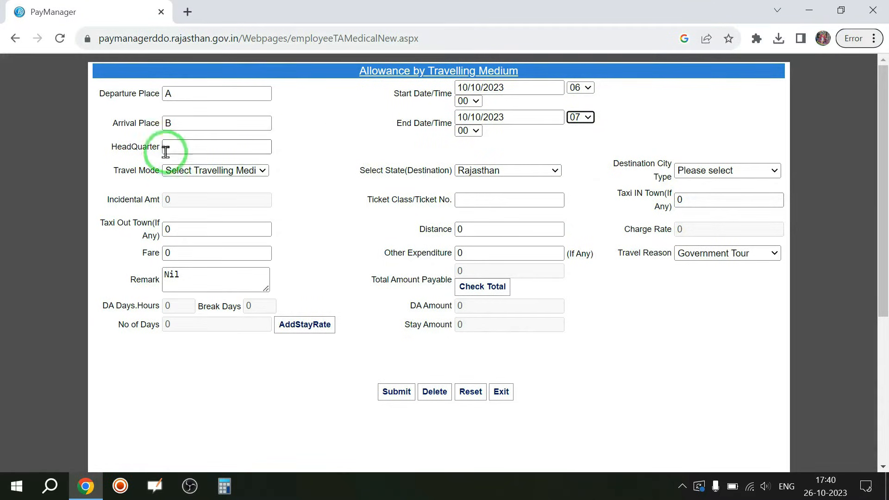
# Set headquarters XYZ, travel mode Bus and destination city type Other Place In State.
pyautogui.click(179, 147)
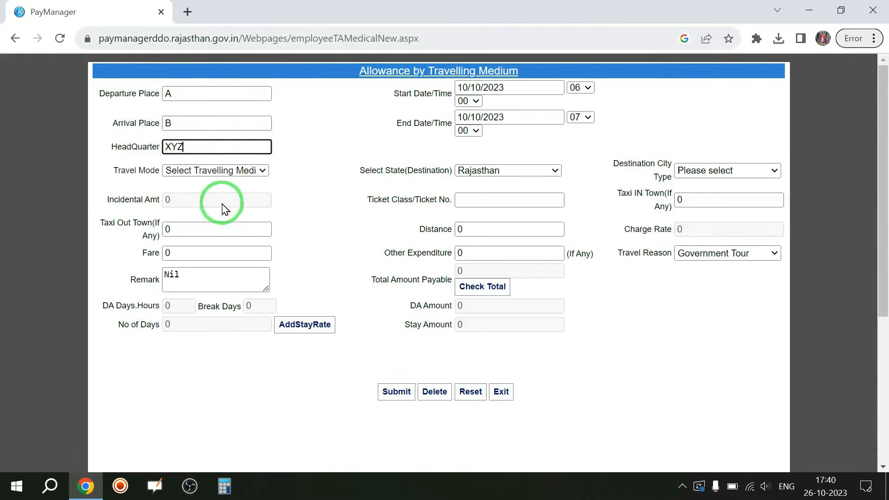
pyautogui.click(258, 171)
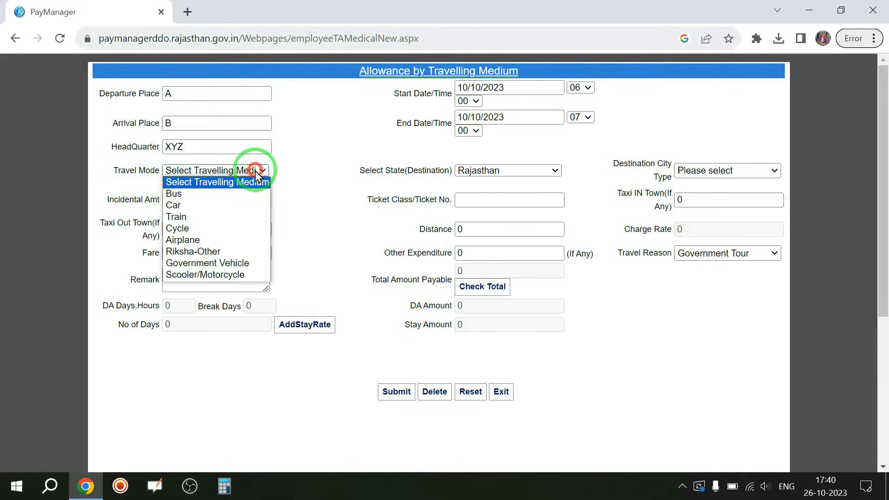
pyautogui.click(190, 194)
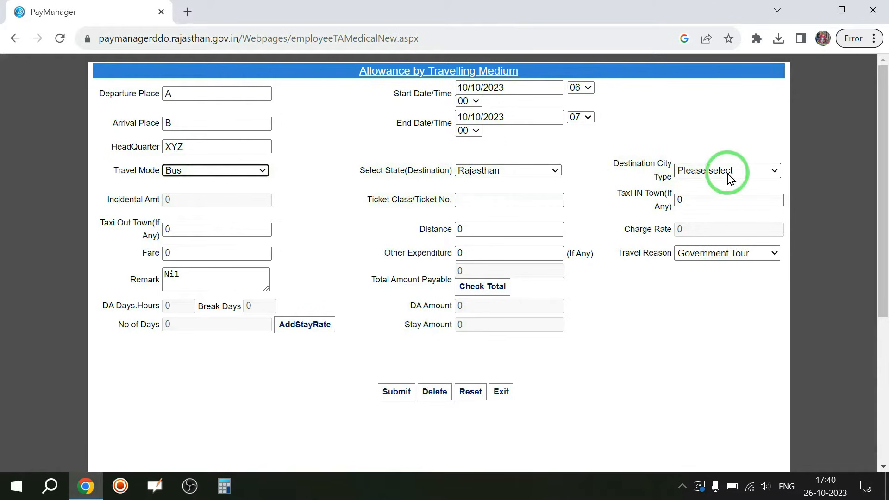
pyautogui.click(752, 170)
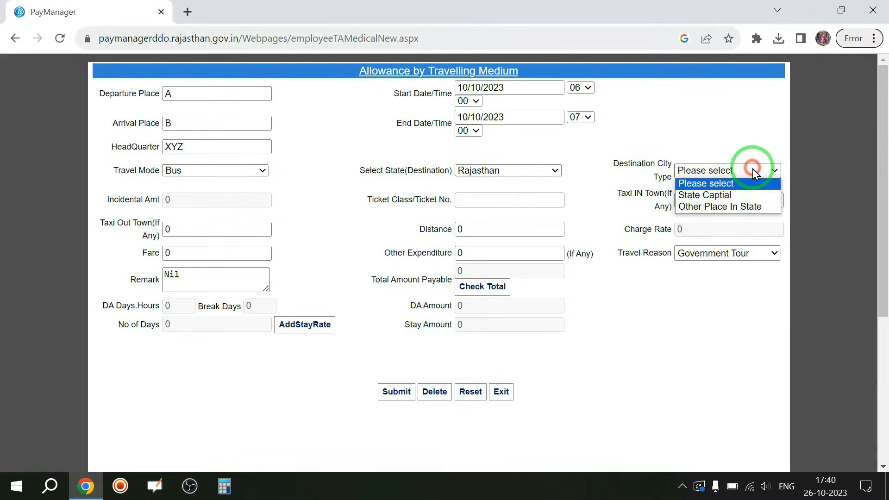
pyautogui.click(740, 208)
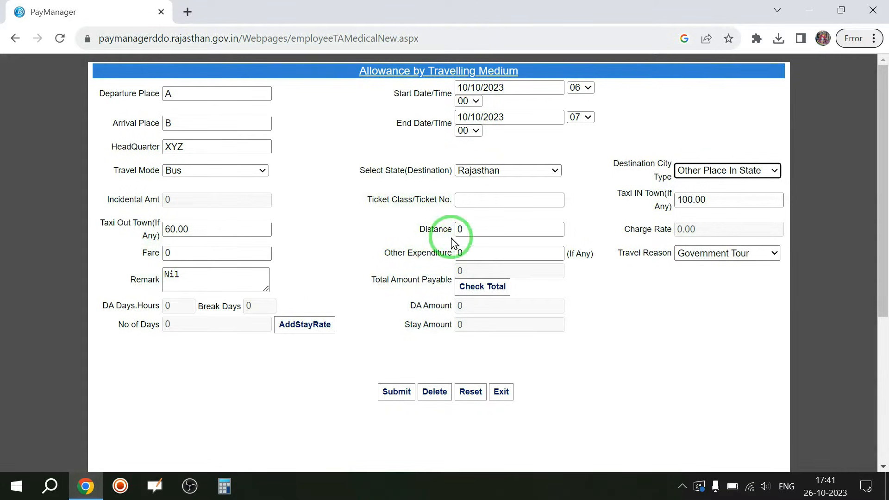
# Enter distance 50 and fare 60, then calculate the total payable of 220.
pyautogui.click(475, 227)
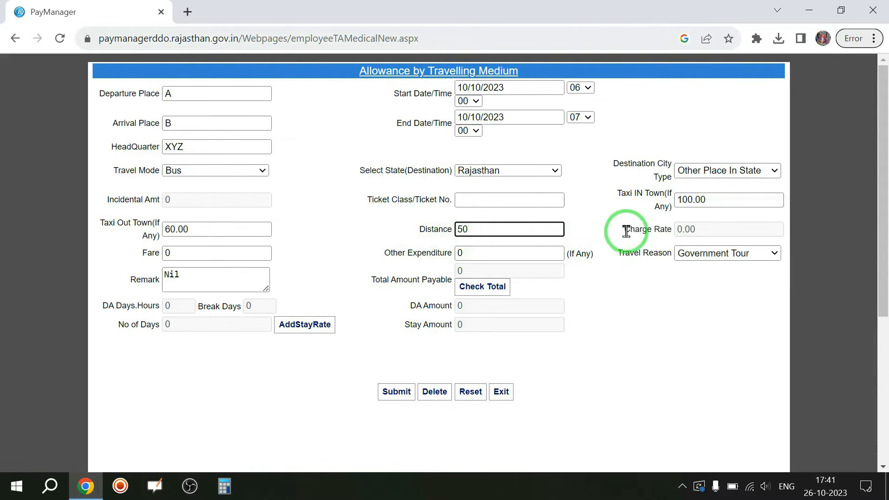
pyautogui.click(165, 254)
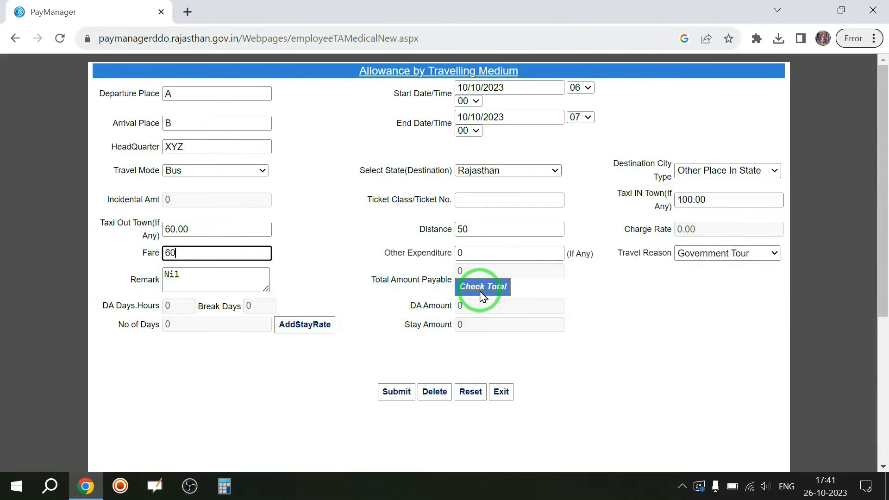
pyautogui.click(493, 290)
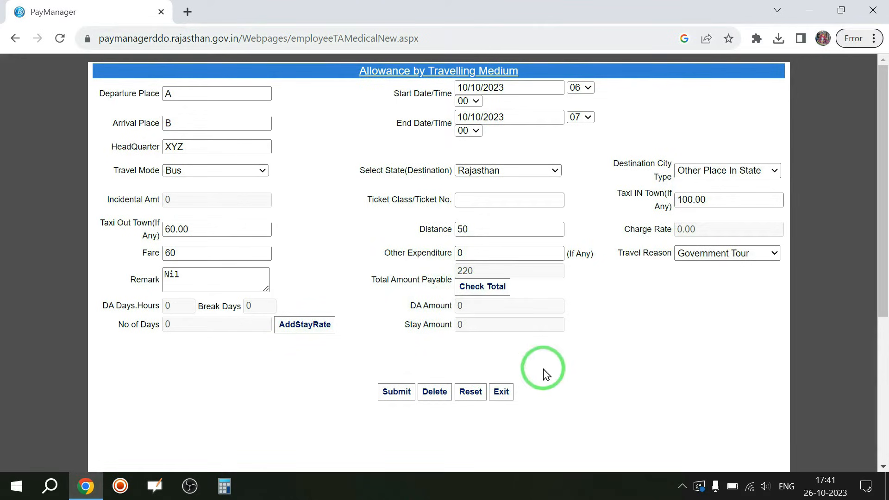
# Submit the A-to-B leg and confirm both prompts so it lists at 220.00.
pyautogui.click(396, 392)
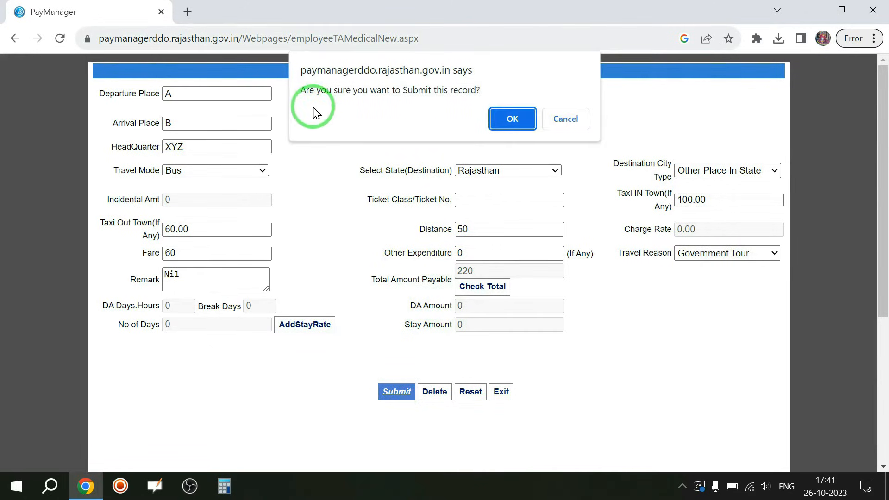
pyautogui.click(514, 119)
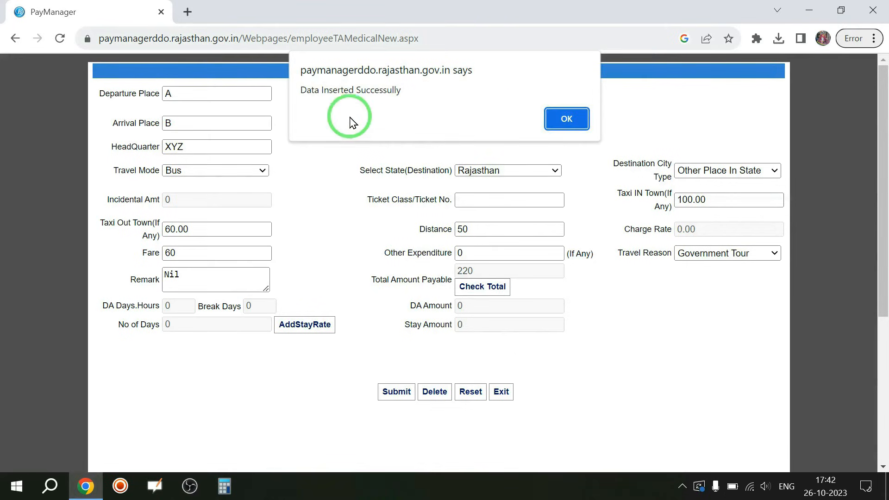
pyautogui.click(573, 116)
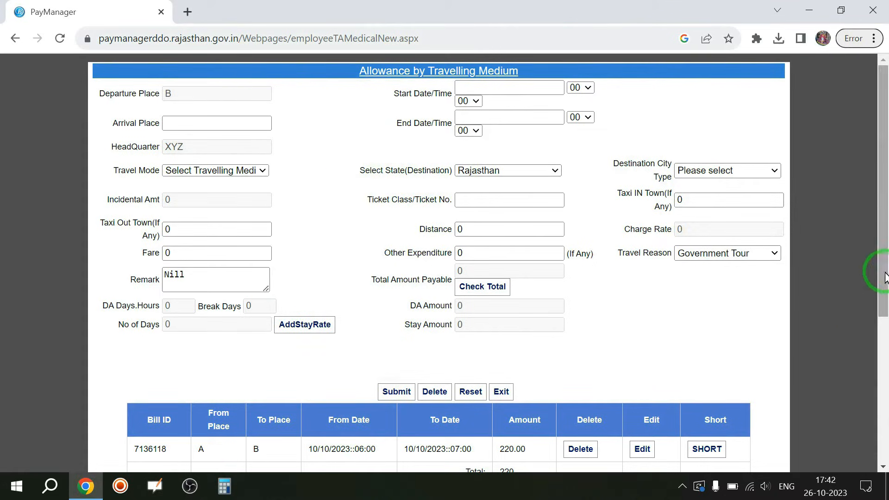
# Set the return leg start to 10/10/2023 at hour 19.
pyautogui.moveTo(881, 270); pyautogui.dragTo(881, 327)
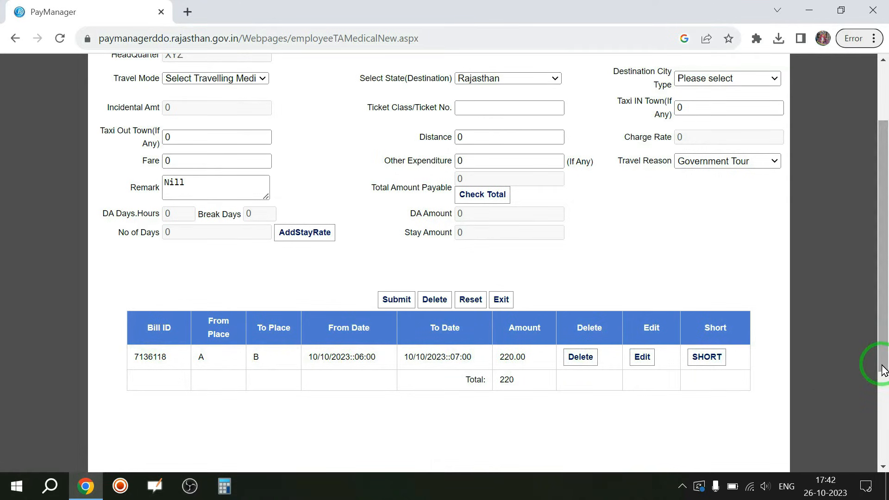
pyautogui.moveTo(883, 370); pyautogui.dragTo(882, 315)
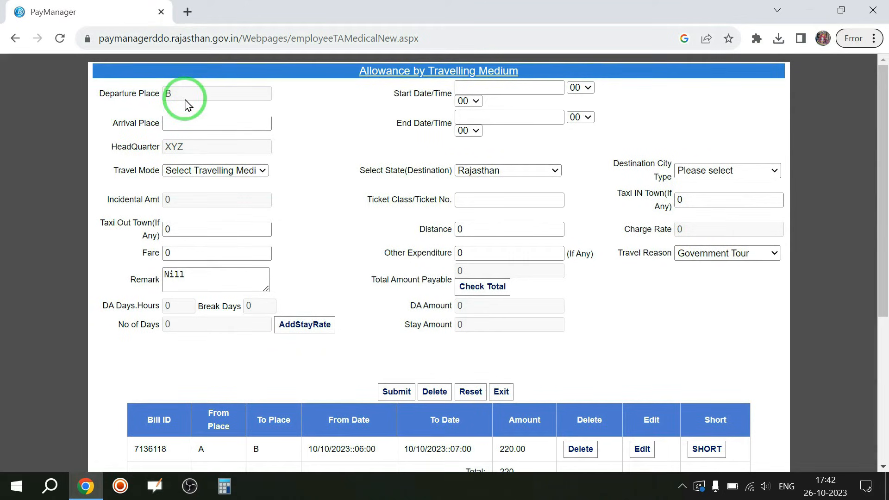
pyautogui.click(499, 88)
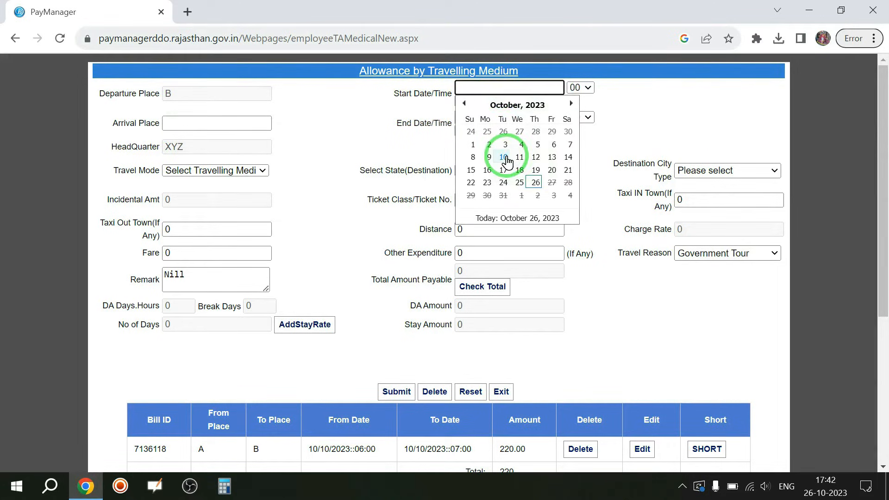
pyautogui.click(504, 157)
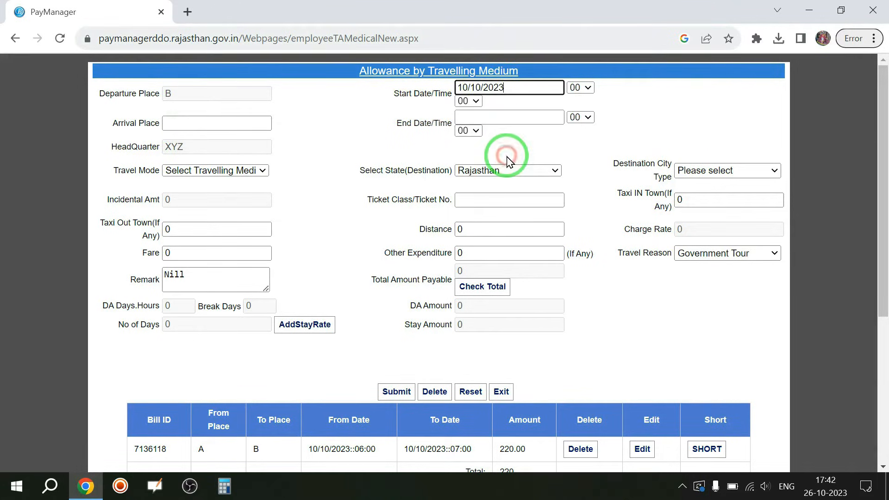
pyautogui.click(588, 88)
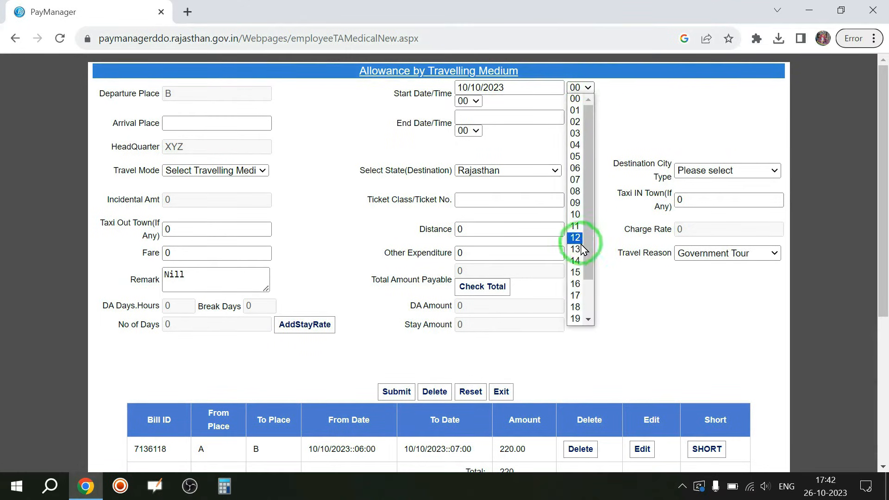
pyautogui.moveTo(594, 257); pyautogui.dragTo(596, 302)
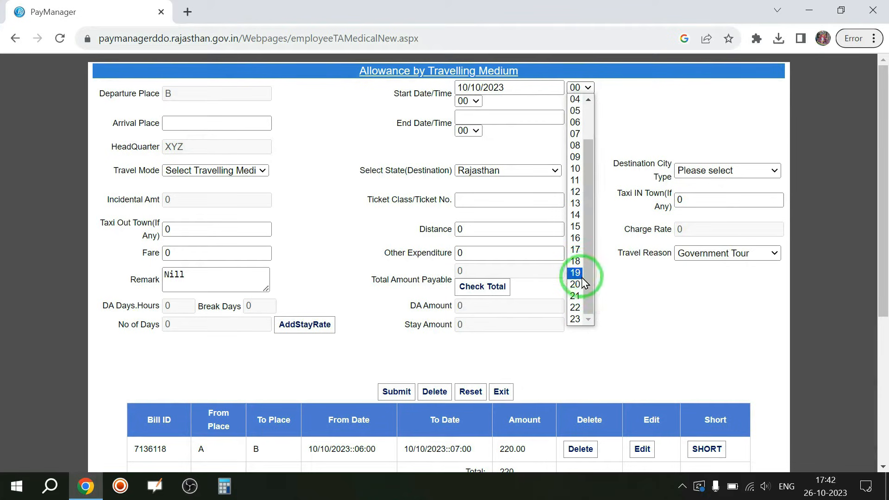
pyautogui.click(575, 274)
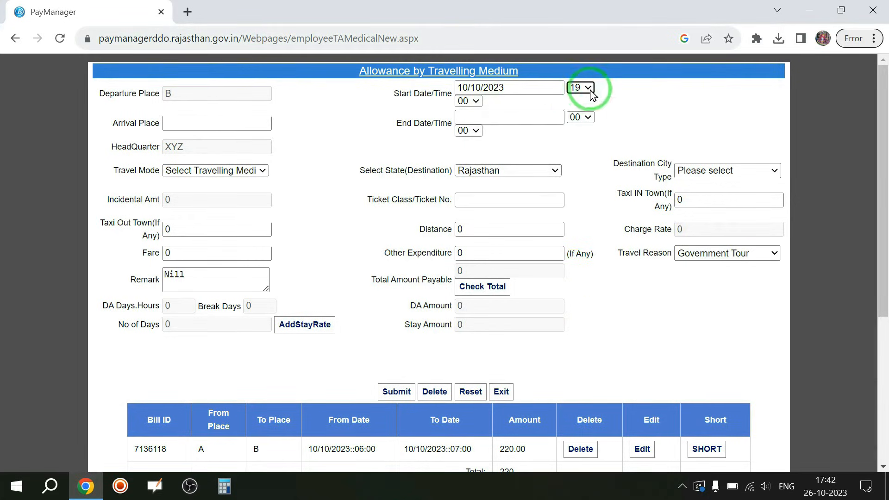
# Enter arrival place A with end 10/10/2023 at hour 20.
pyautogui.click(184, 123)
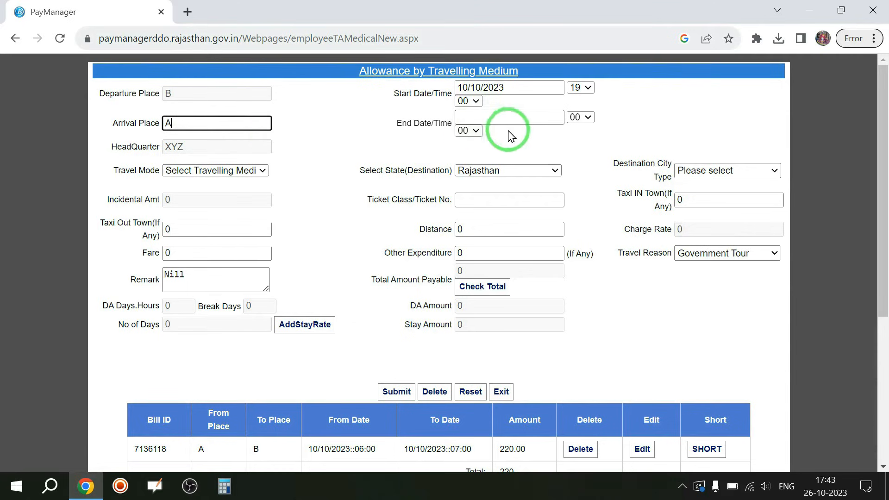
pyautogui.click(495, 115)
pyautogui.click(504, 186)
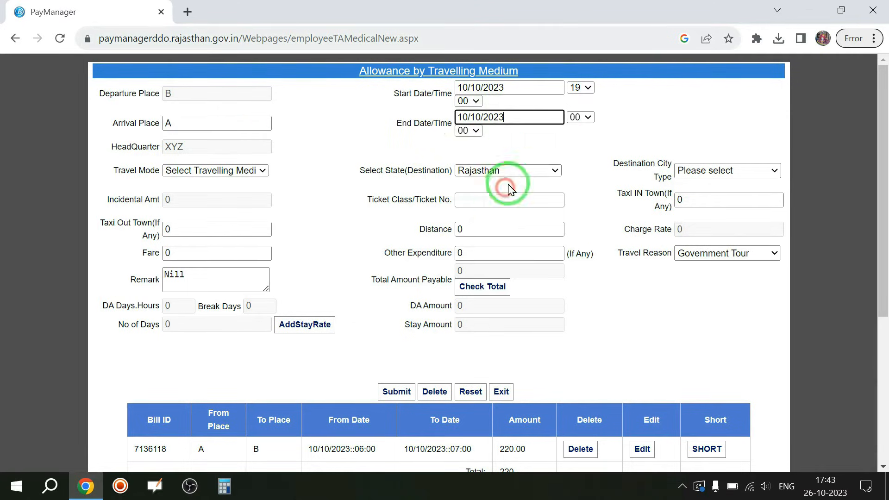
pyautogui.click(588, 117)
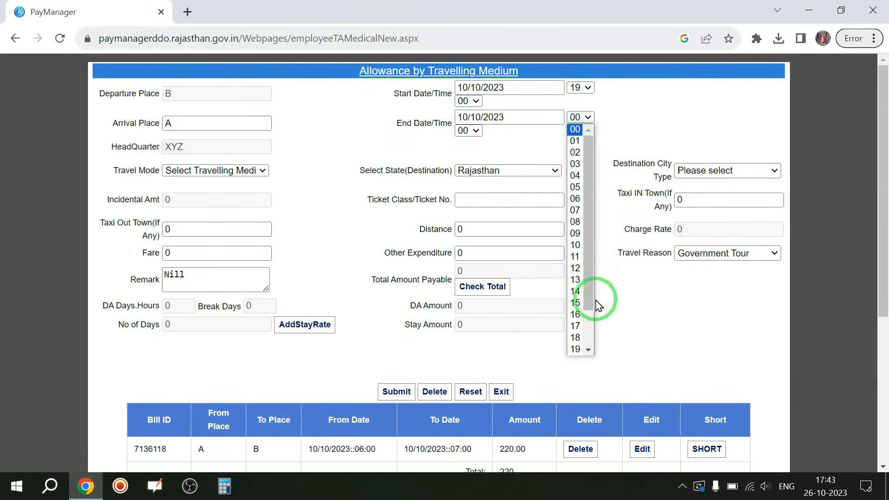
pyautogui.scroll(-1, 588, 324)
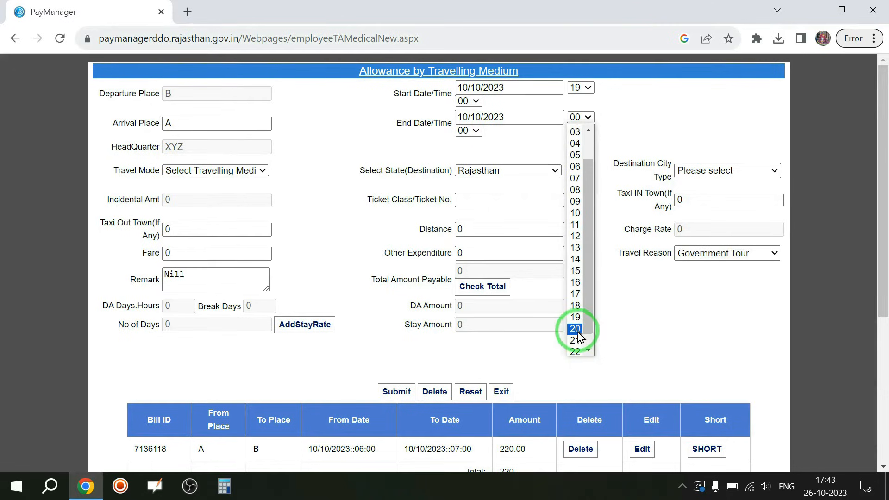
pyautogui.click(585, 328)
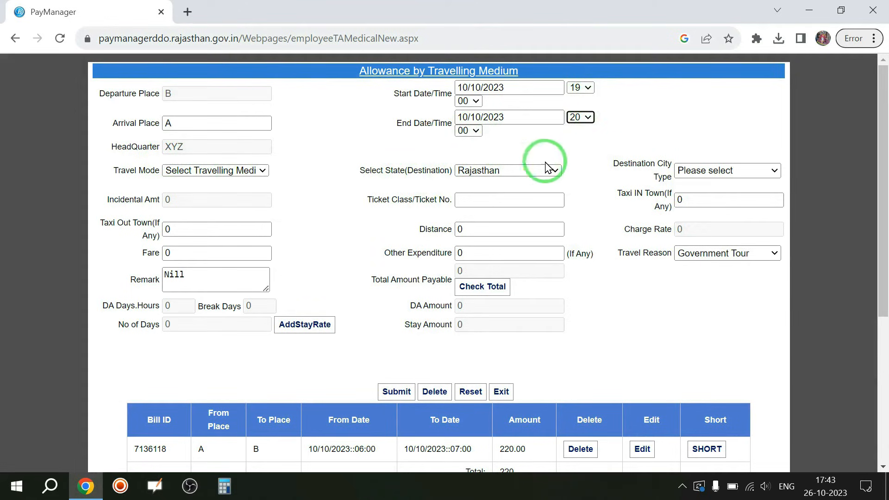
# Choose Bus and Other Place In State, and enter distance 50, fare 60 and the remark.
pyautogui.click(215, 172)
pyautogui.click(204, 197)
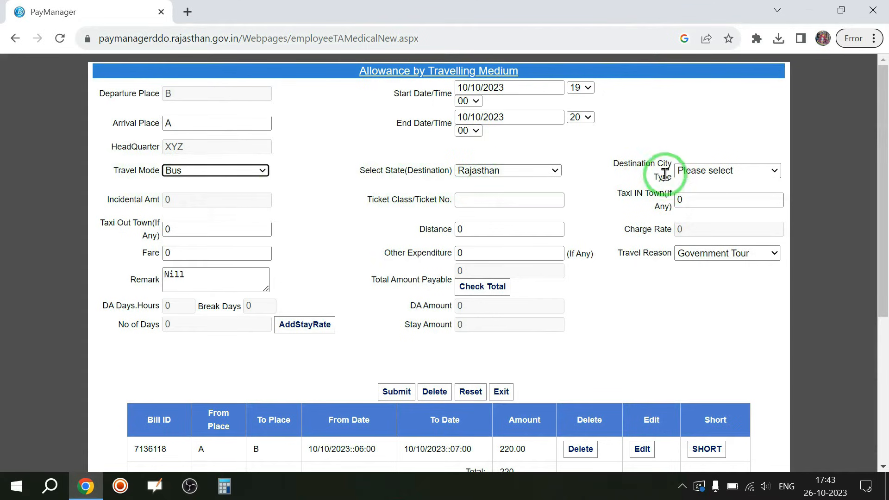
pyautogui.click(717, 169)
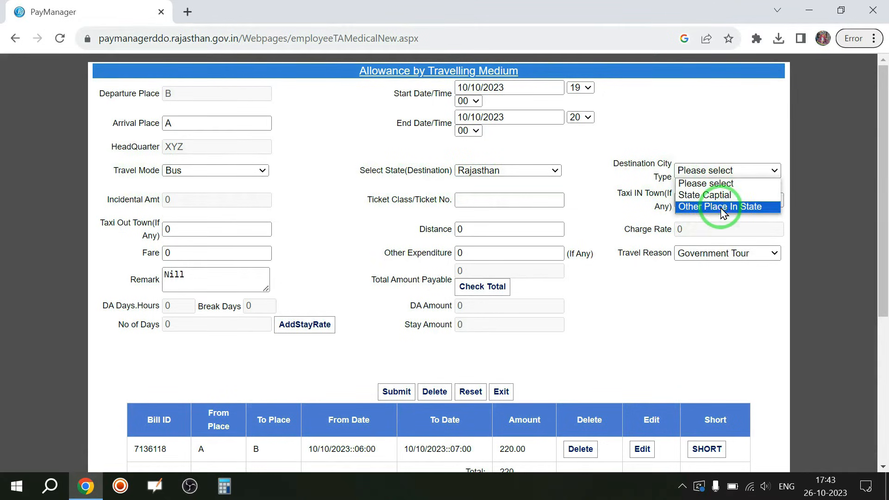
pyautogui.click(720, 207)
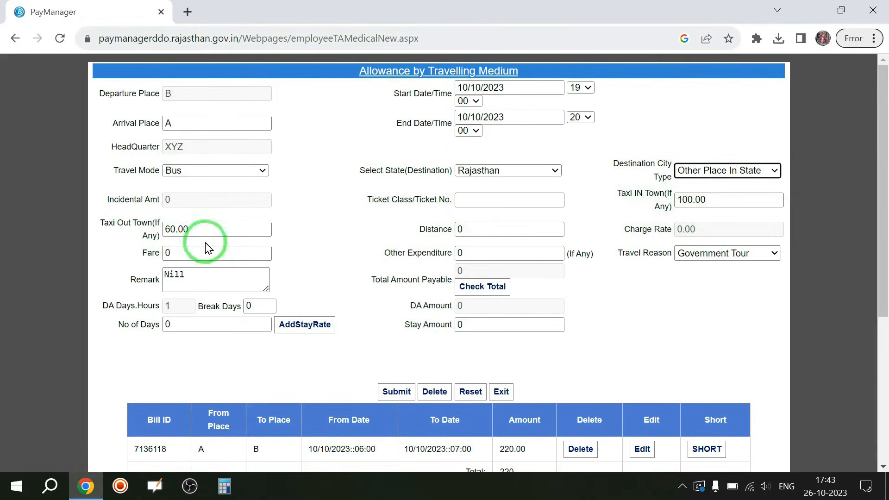
pyautogui.moveTo(484, 228); pyautogui.dragTo(414, 229)
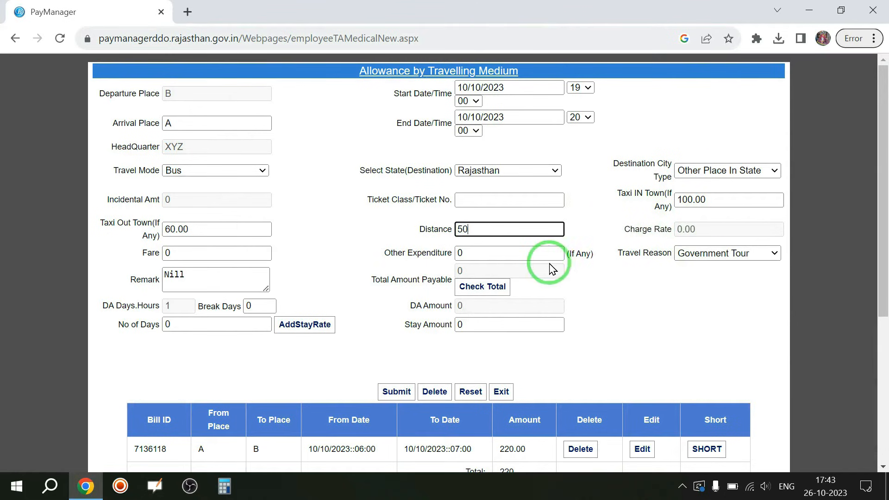
pyautogui.moveTo(191, 252); pyautogui.dragTo(281, 270)
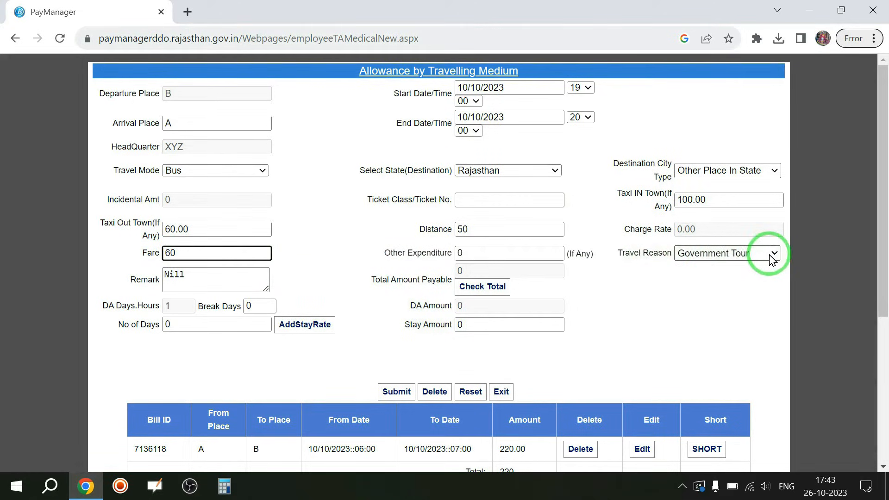
pyautogui.moveTo(200, 277); pyautogui.dragTo(135, 269)
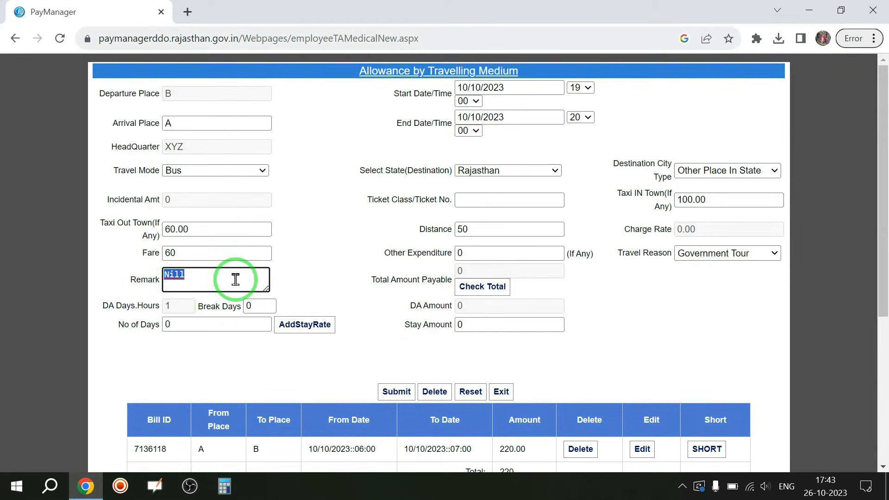
pyautogui.scroll(-1, 661, 274)
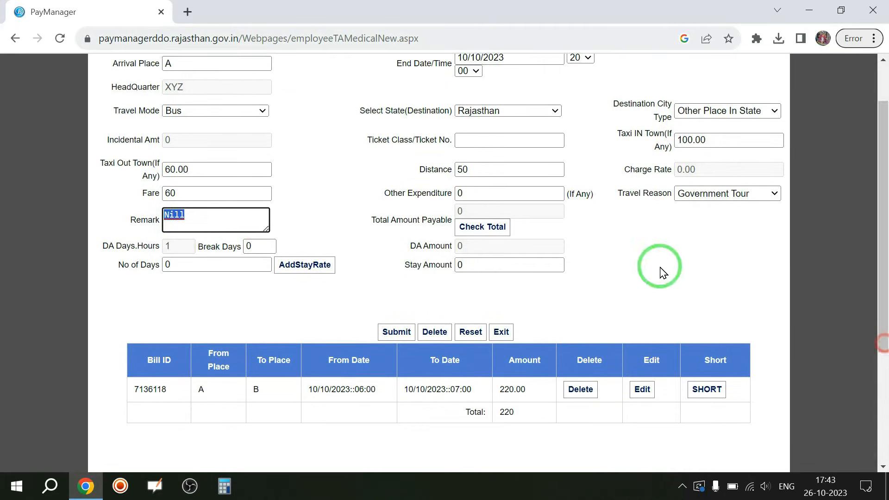
# Calculate the total and save the B-to-A leg at 220.00, bringing the bill to 440.
pyautogui.click(492, 228)
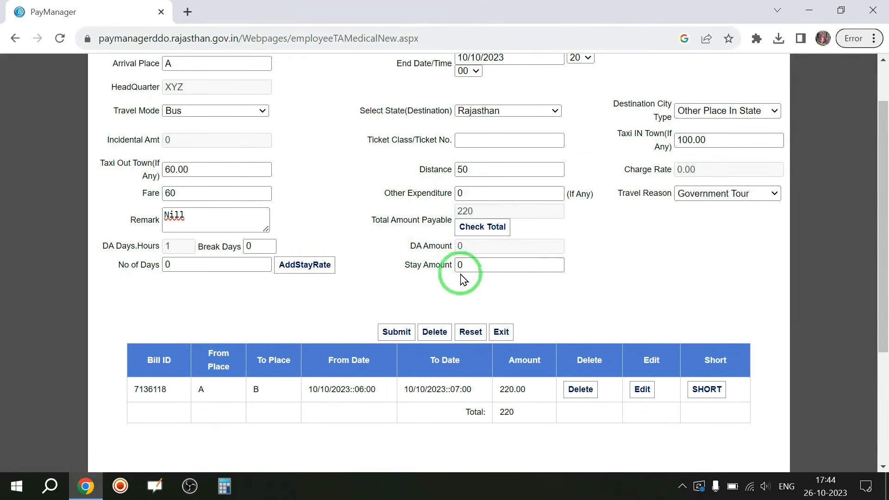
pyautogui.click(395, 333)
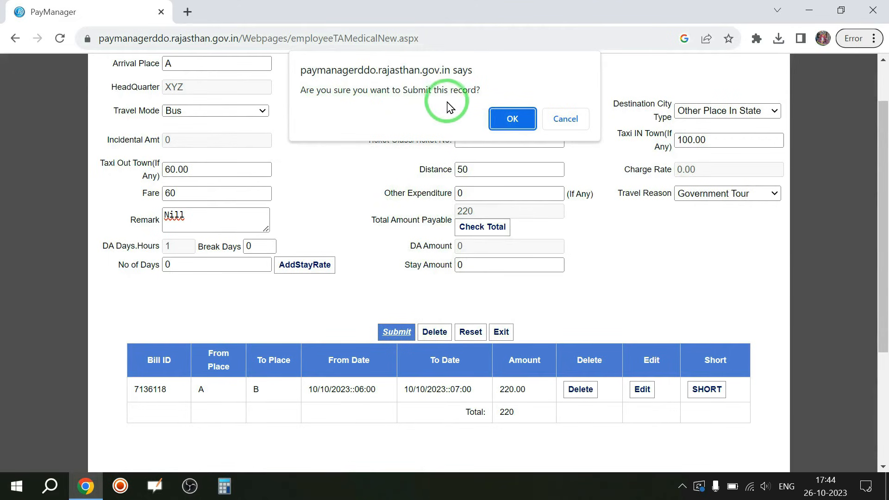
pyautogui.click(513, 119)
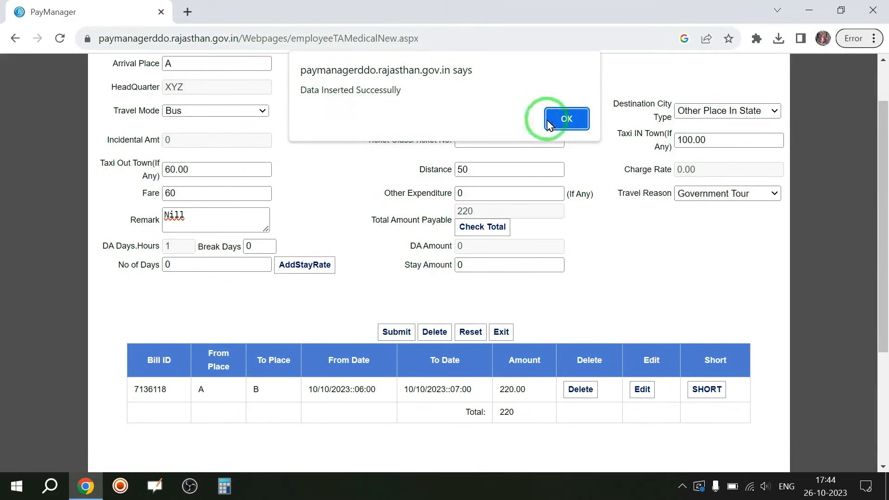
pyautogui.click(569, 122)
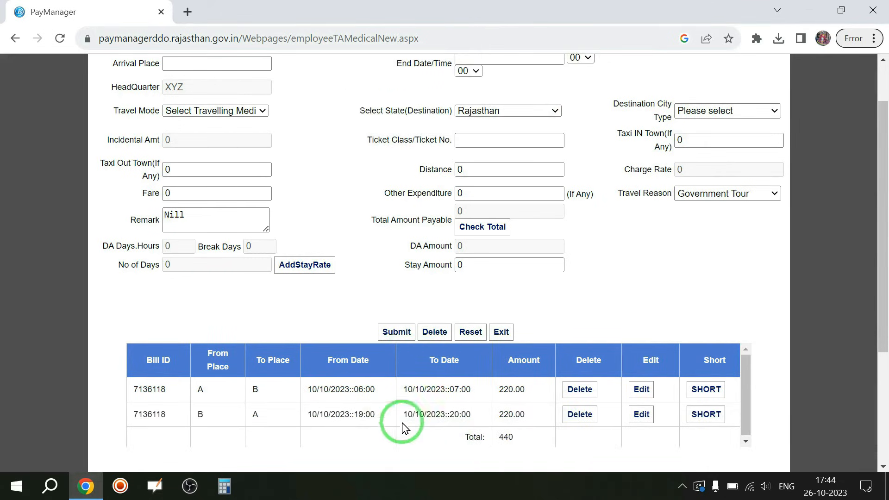
# Review both saved journey rows, then exit the TA journey entry form.
pyautogui.moveTo(885, 289); pyautogui.dragTo(885, 392)
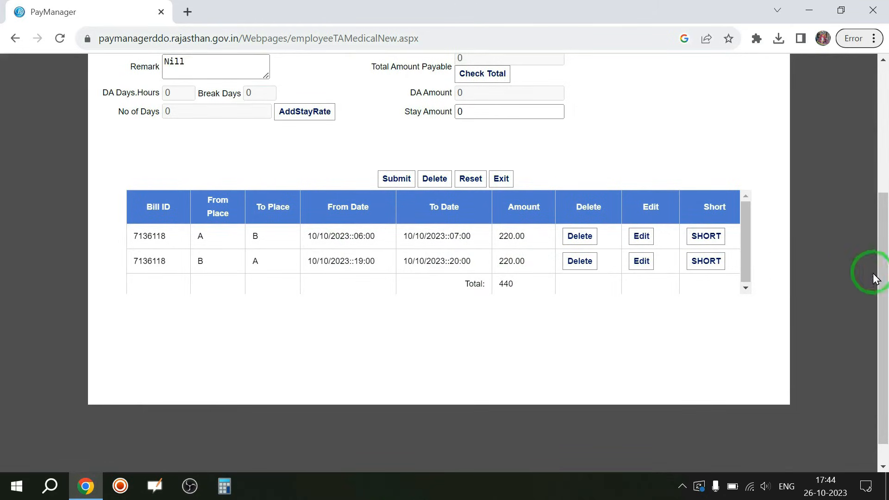
pyautogui.moveTo(888, 296); pyautogui.dragTo(886, 124)
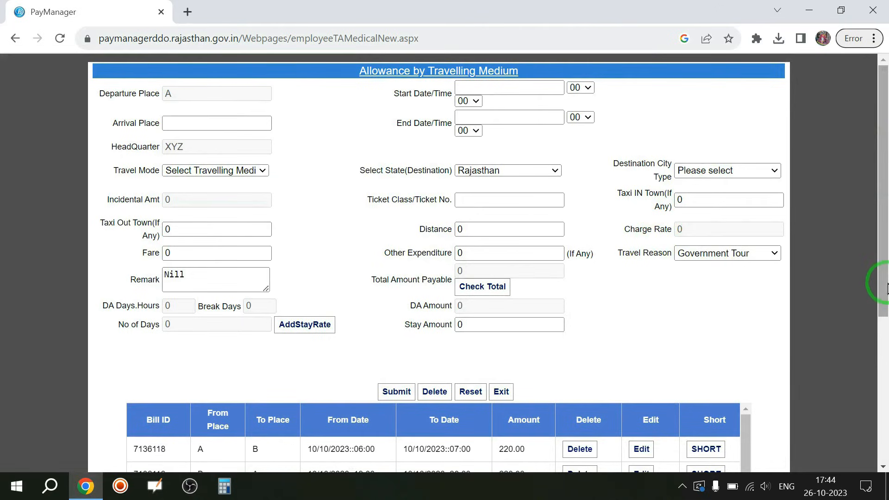
pyautogui.moveTo(882, 281)
pyautogui.mouseDown()
pyautogui.moveTo(887, 354)
pyautogui.moveTo(886, 277)
pyautogui.mouseUp()
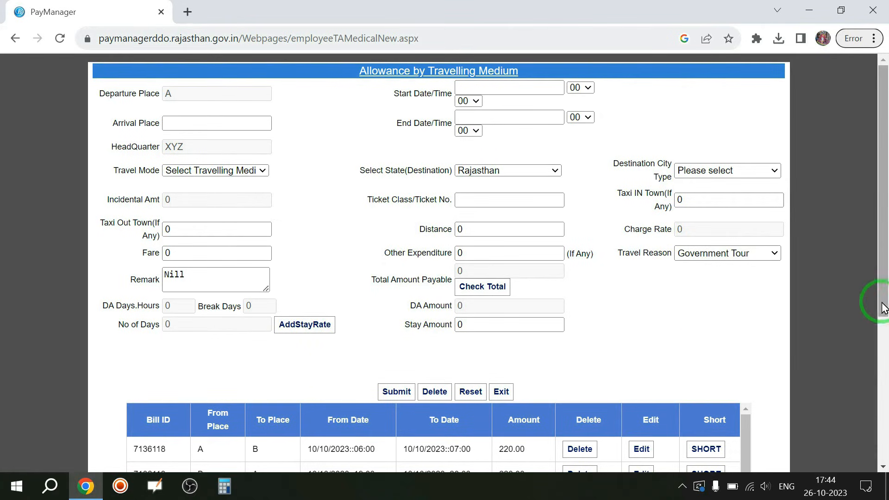
pyautogui.moveTo(883, 307); pyautogui.dragTo(886, 280)
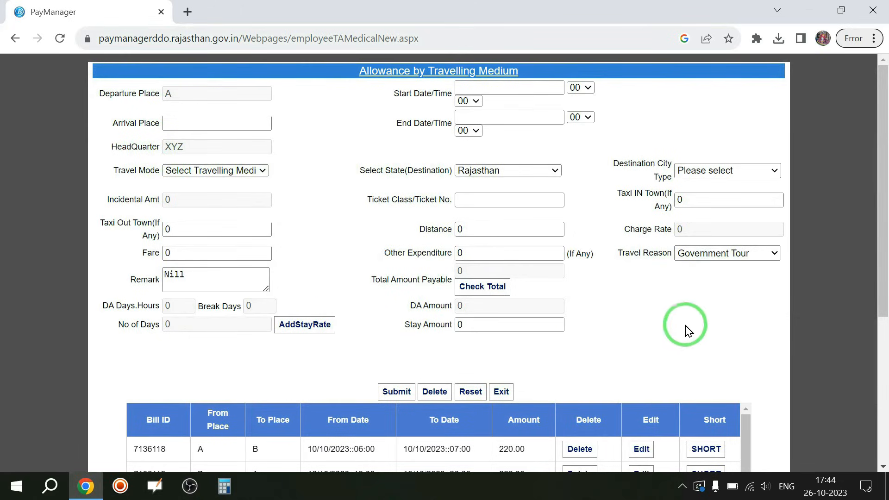
pyautogui.click(502, 393)
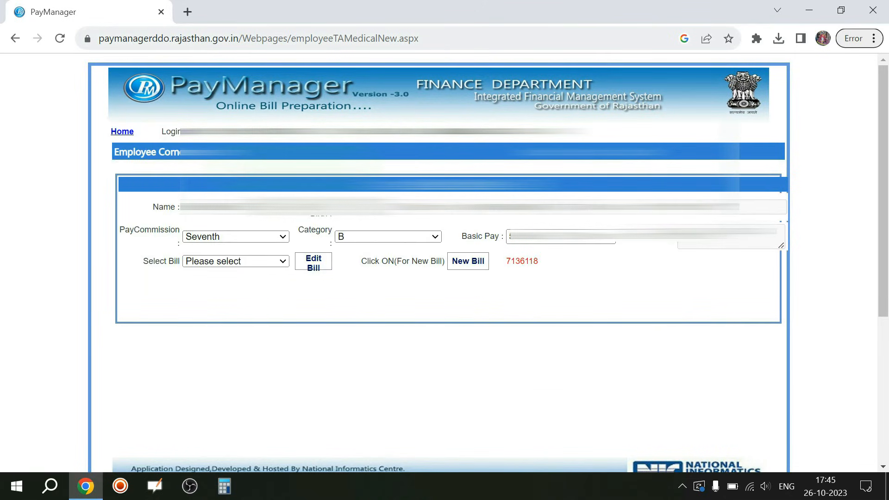
# Open Employee Bill Forward and filter by Bill Type TA Bill and Sub Type TA Bill.
pyautogui.moveTo(131, 153)
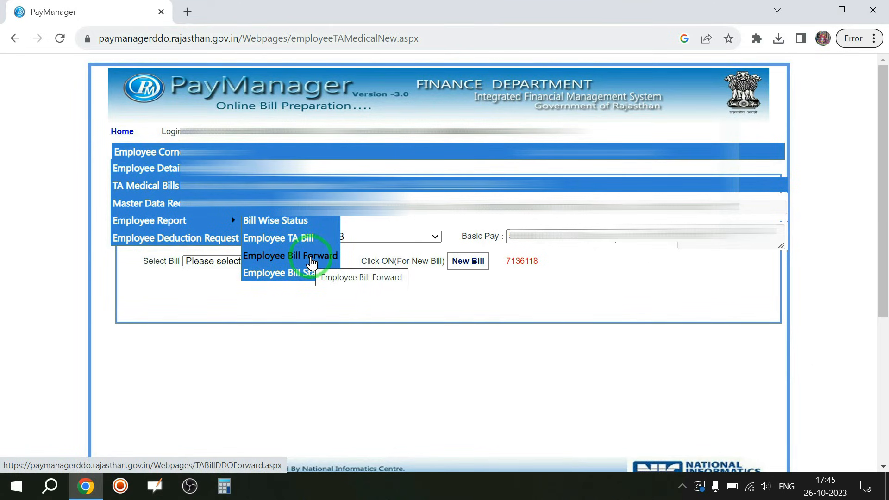
pyautogui.click(312, 263)
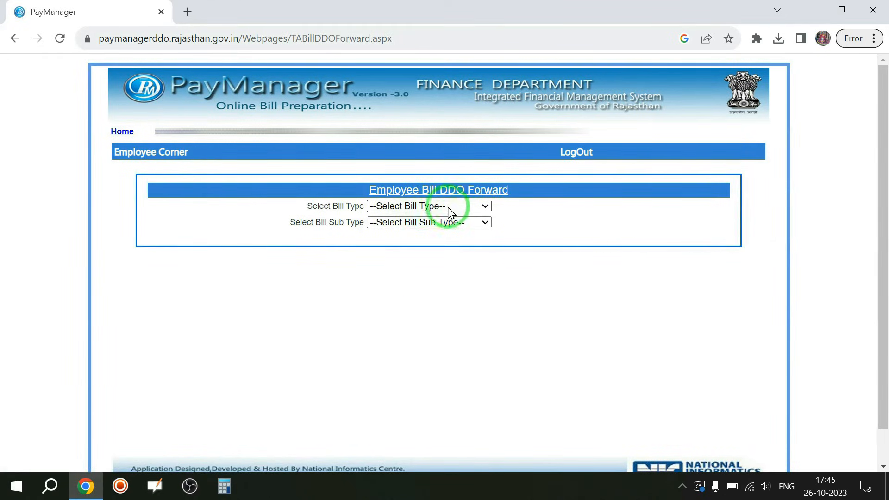
pyautogui.click(450, 206)
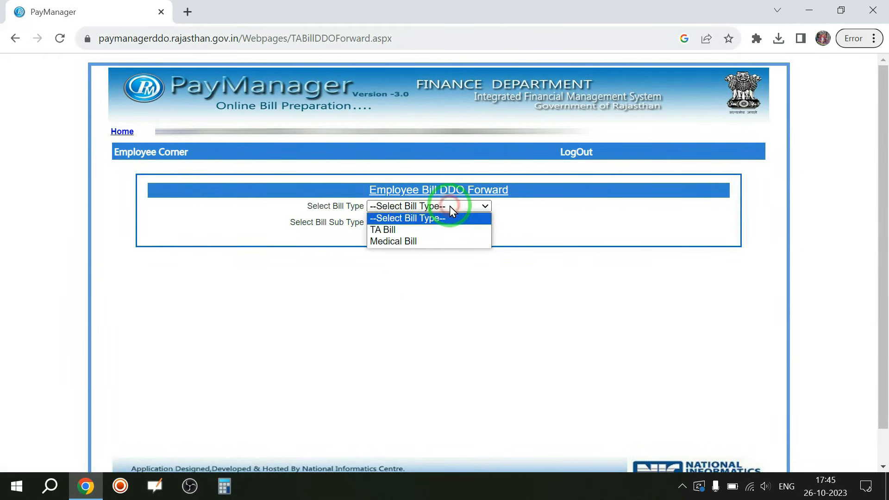
pyautogui.click(390, 230)
pyautogui.click(425, 223)
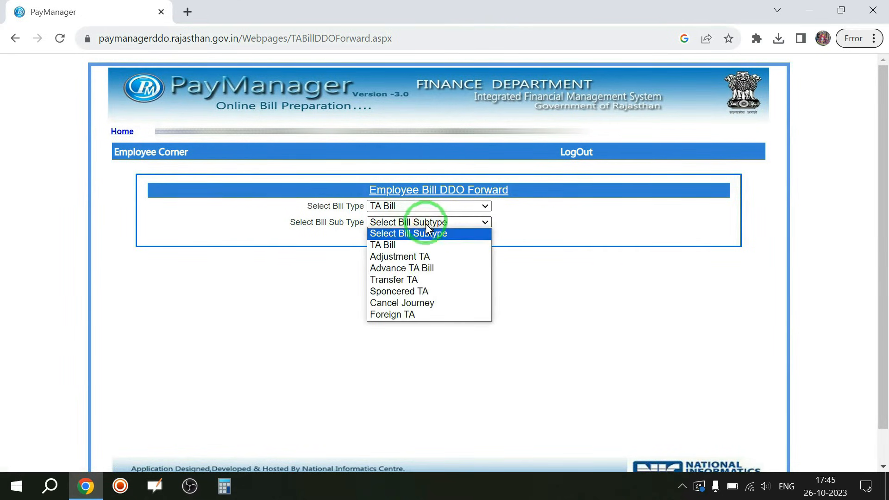
pyautogui.click(397, 248)
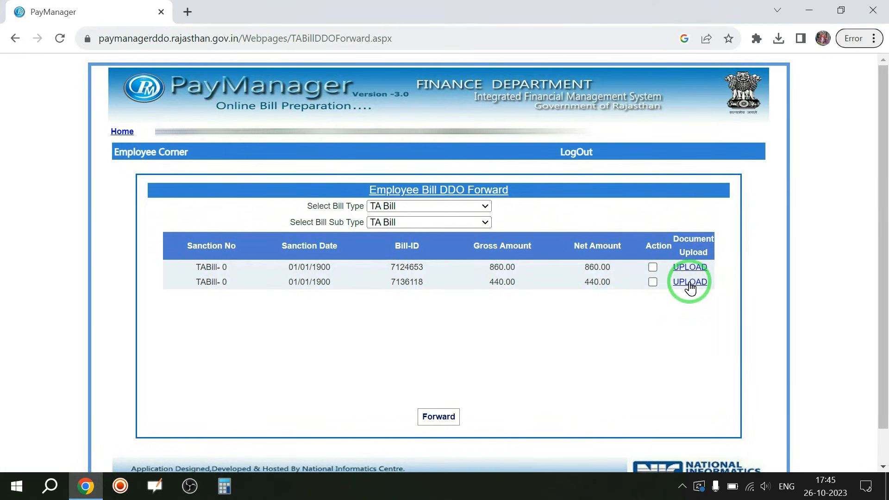
pyautogui.click(652, 282)
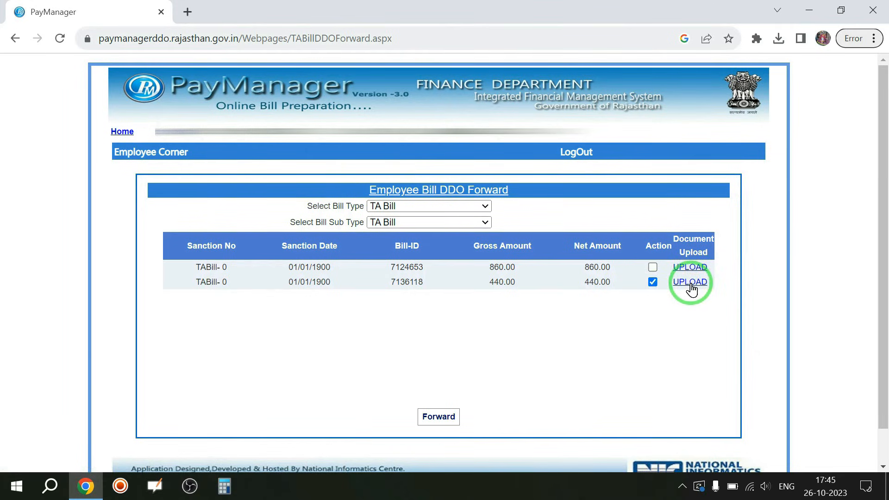
pyautogui.click(690, 283)
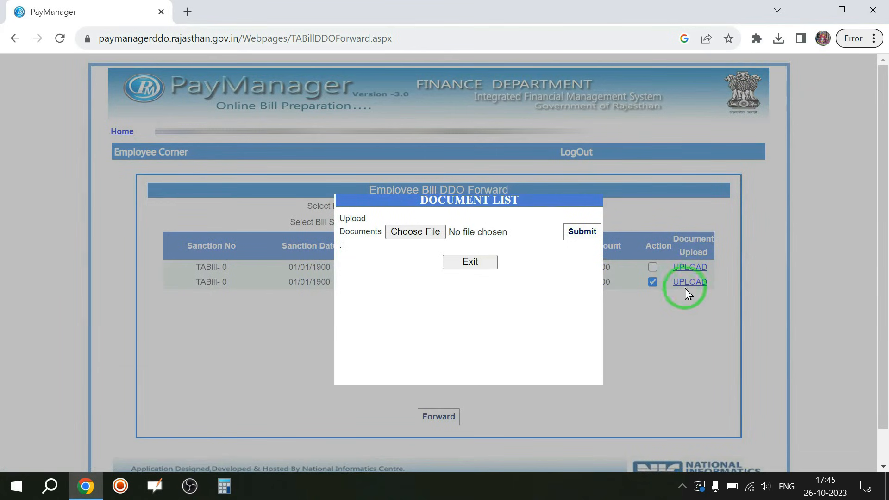
pyautogui.click(427, 259)
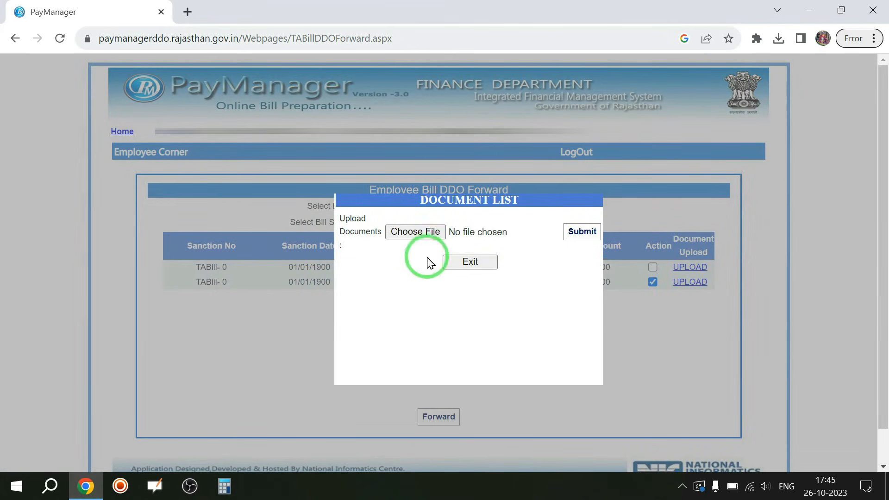
pyautogui.click(419, 233)
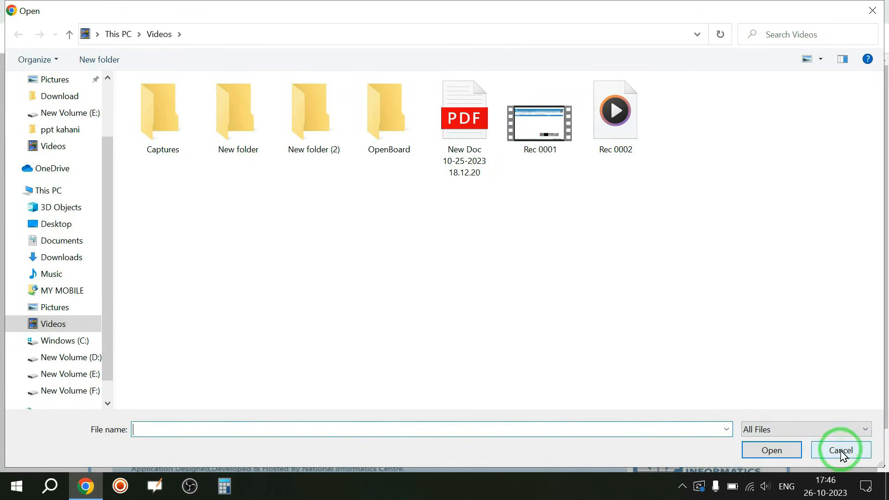
pyautogui.click(467, 121)
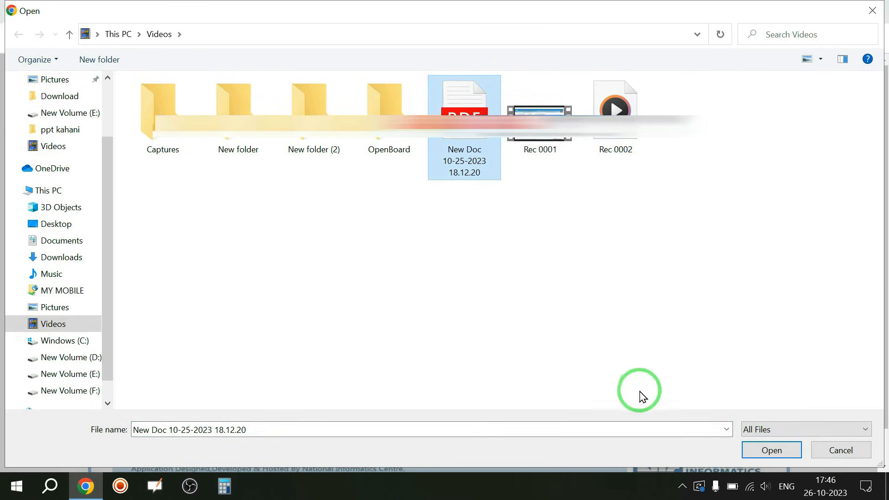
pyautogui.click(767, 451)
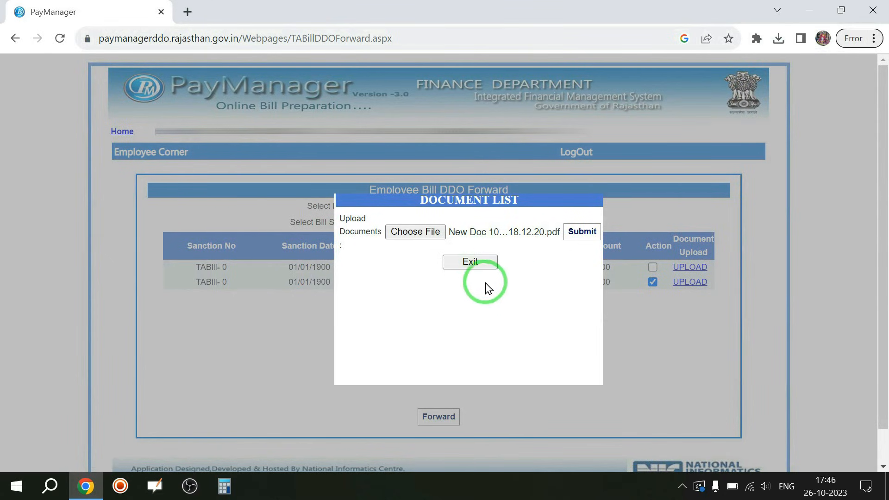
pyautogui.click(580, 234)
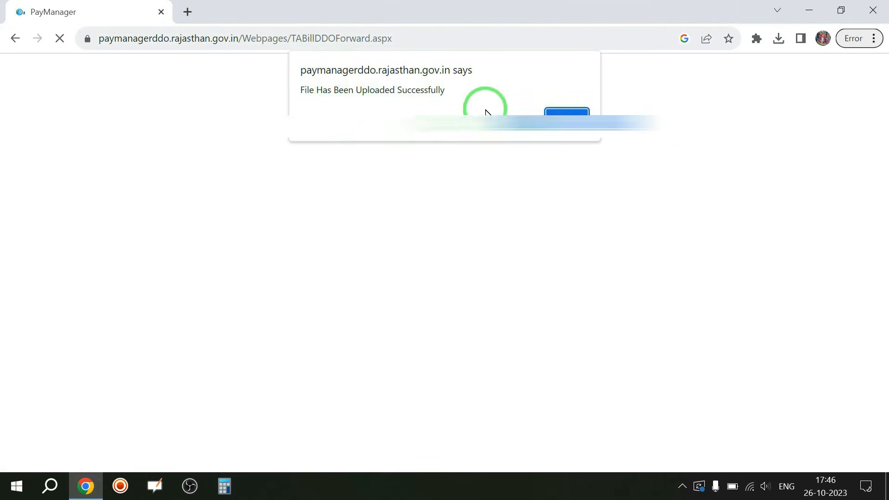
pyautogui.click(566, 113)
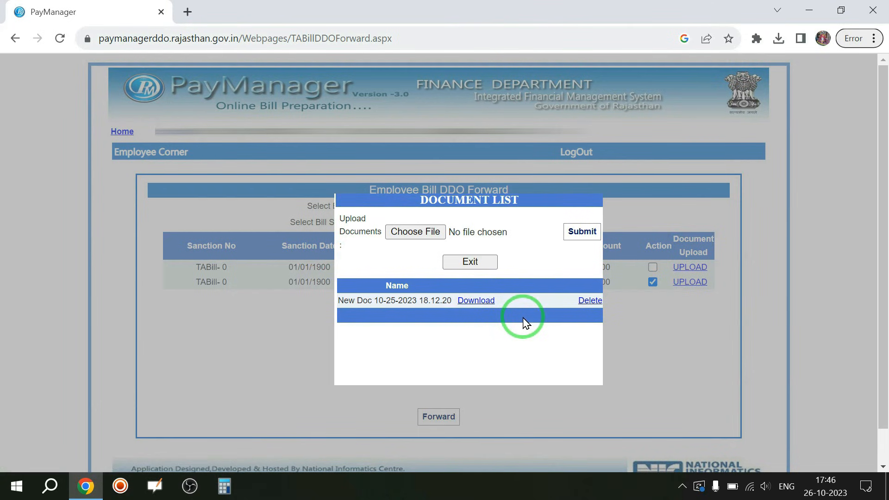
# Close the document list and go to Employee Corner > TA Medical Bills > TA/Medical Annexure.
pyautogui.click(475, 263)
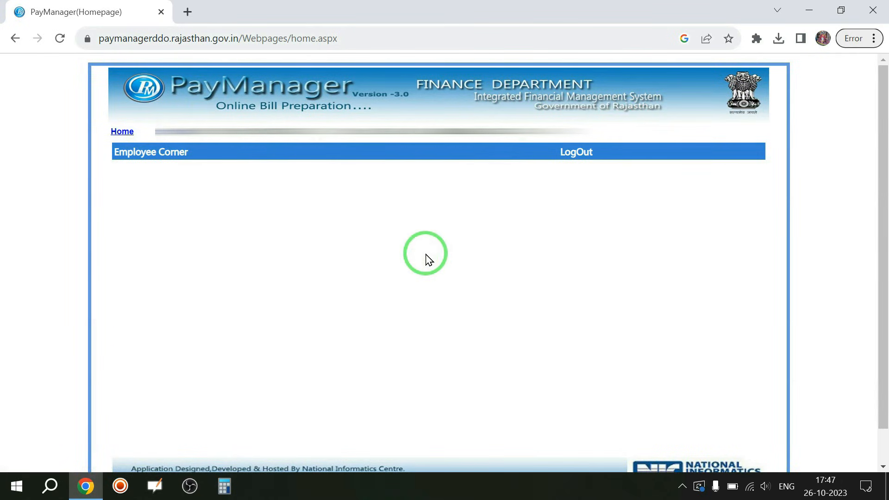
pyautogui.moveTo(148, 157)
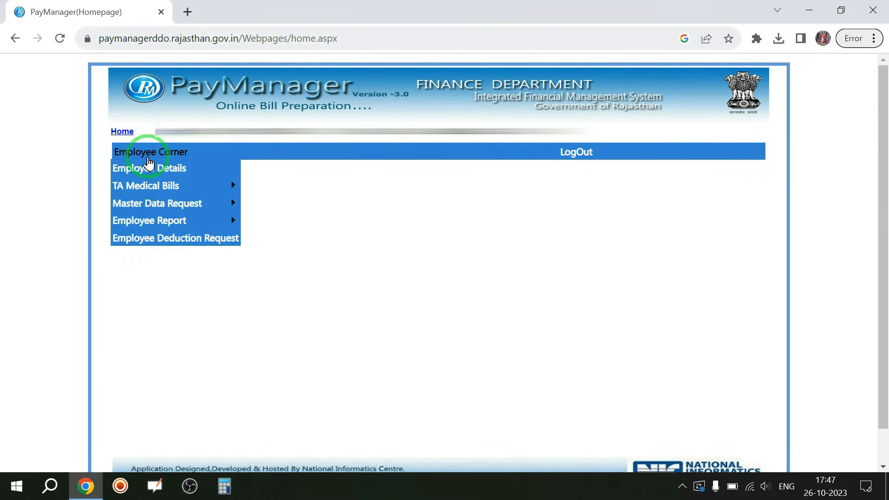
pyautogui.moveTo(149, 188)
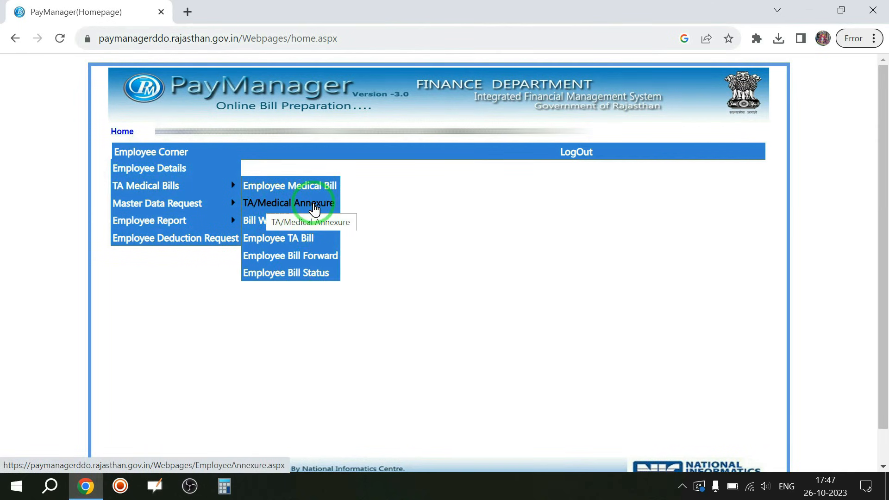
pyautogui.click(315, 208)
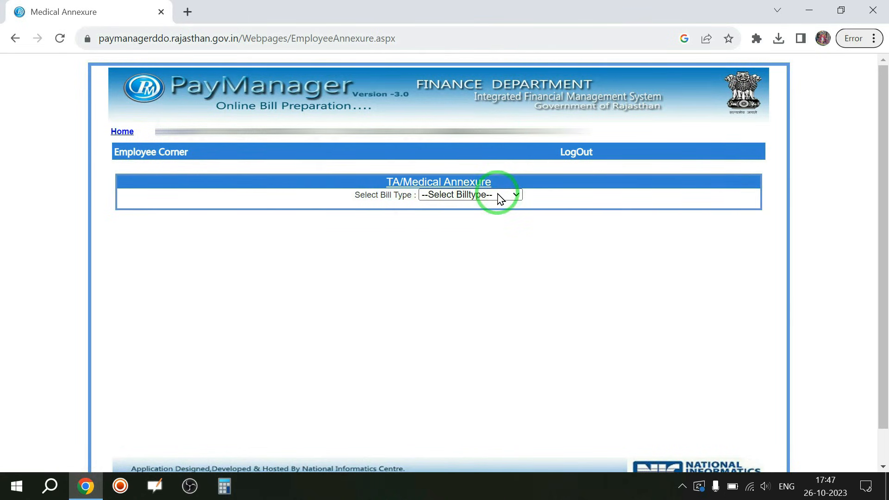
pyautogui.click(499, 195)
pyautogui.click(460, 231)
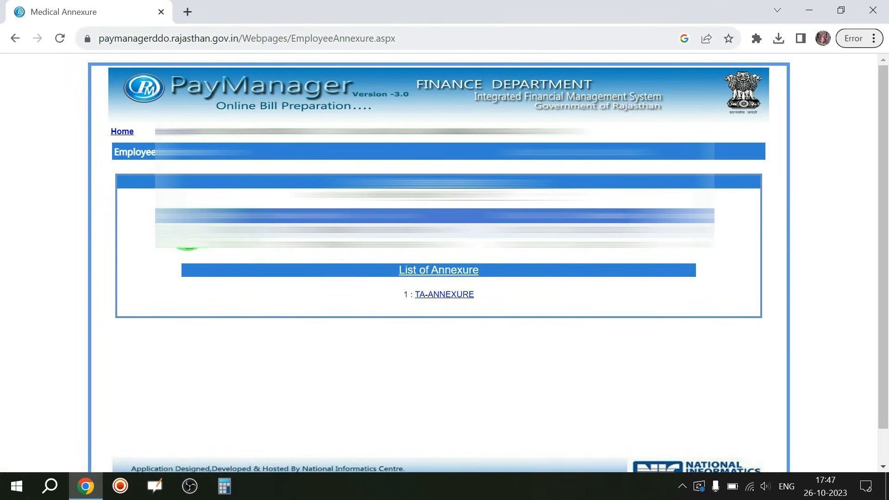
pyautogui.click(445, 298)
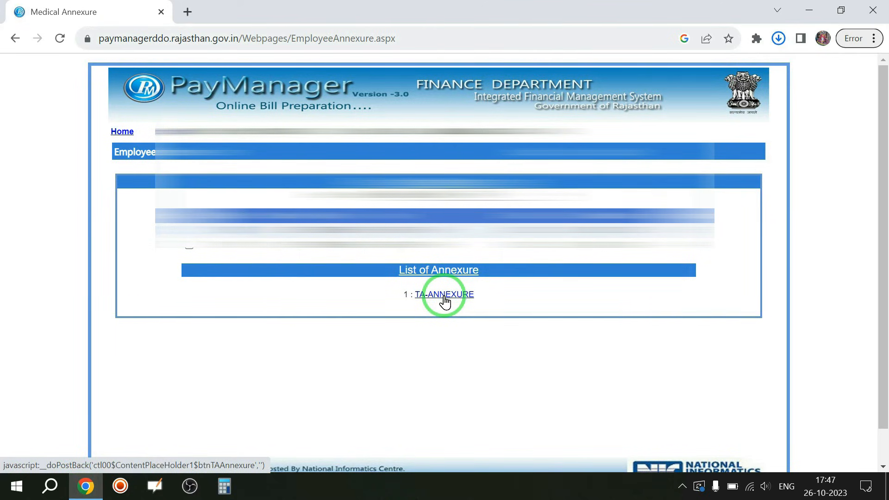
pyautogui.click(782, 41)
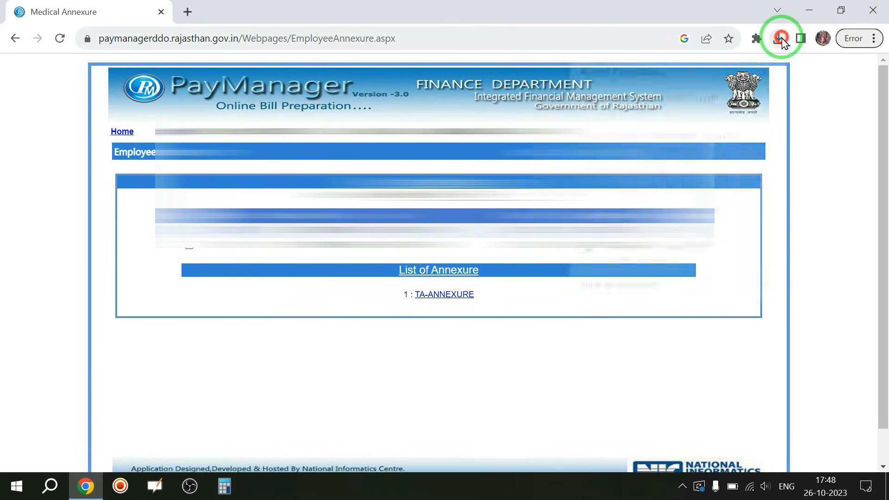
pyautogui.click(645, 102)
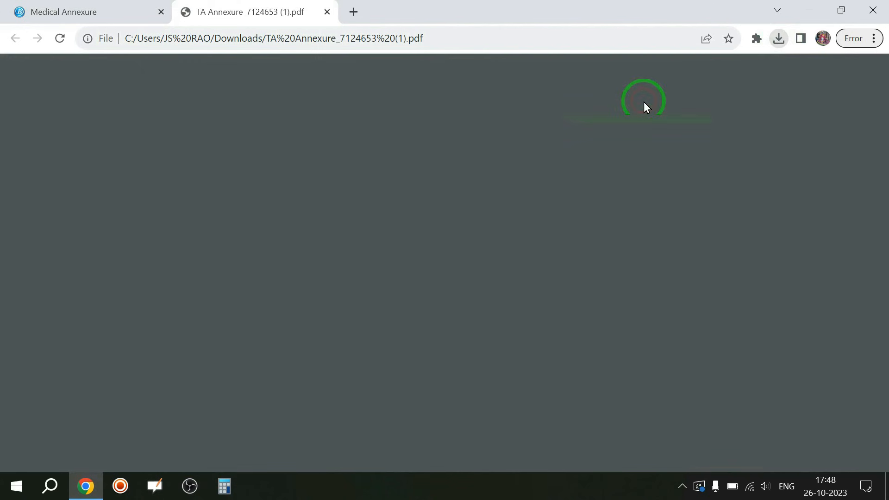